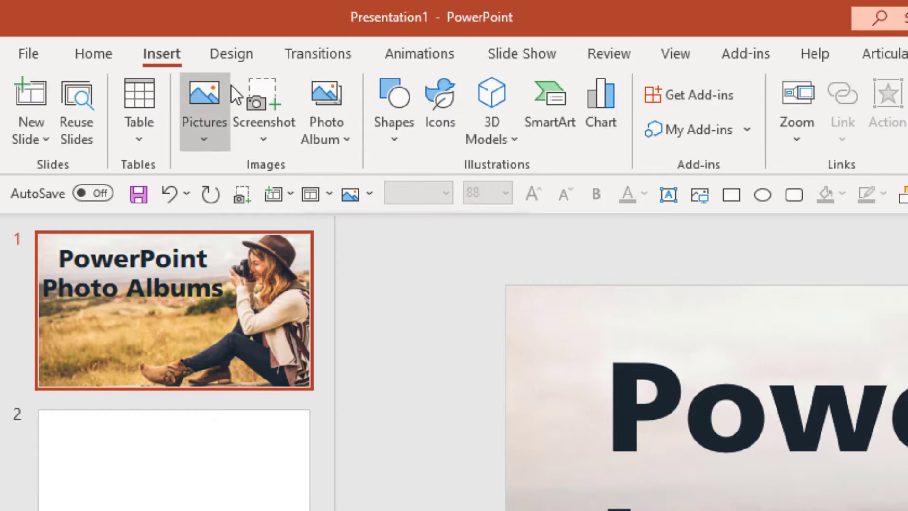
- Start a new photo album and insert five Wallpaper-folder pictures: coffee mug desk, white desk, notebook with glasses, group around a laptop, and typewriter
left_click(321, 140)
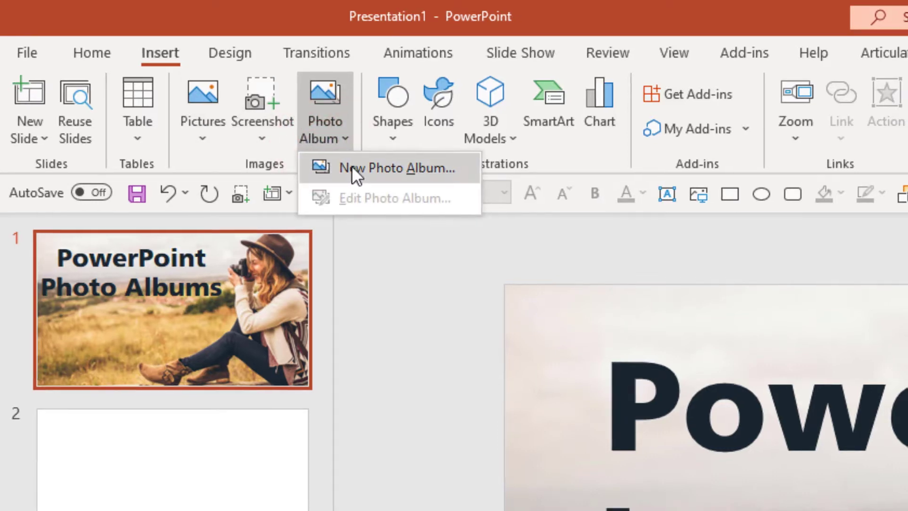
left_click(352, 169)
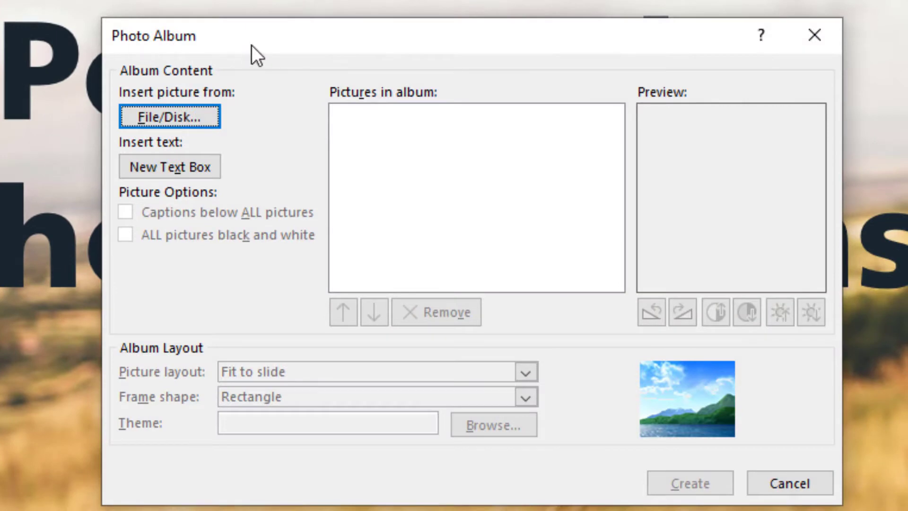
left_click(179, 121)
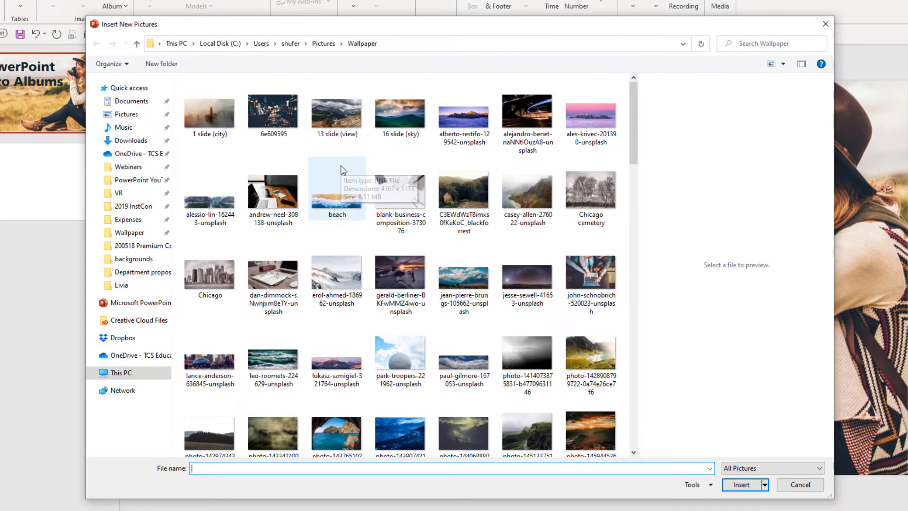
left_click(269, 198)
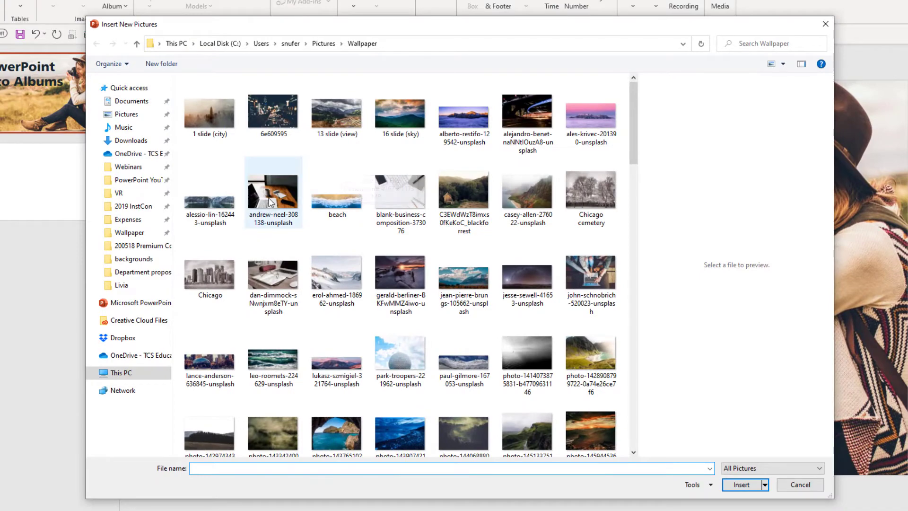
left_click(408, 189, "ctrl")
left_click(273, 274, "ctrl")
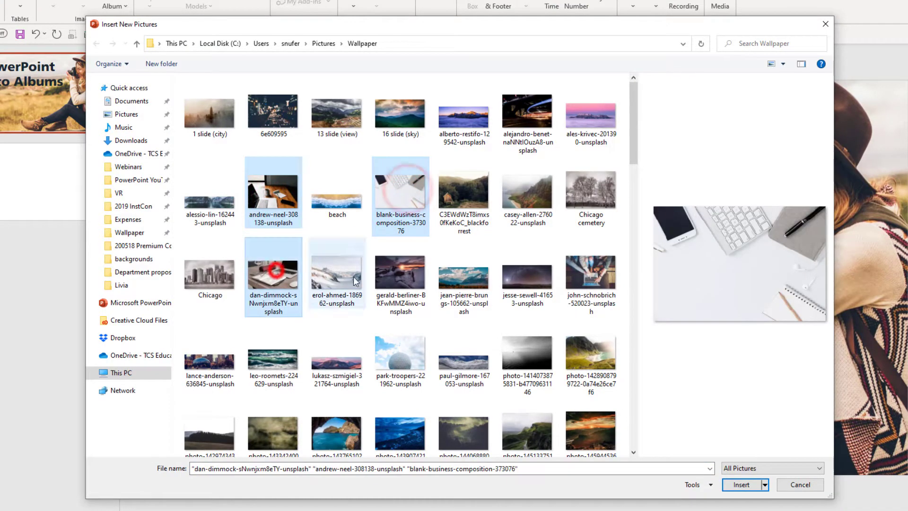
left_click(595, 277, "ctrl")
left_click_drag(633, 122, 643, 183)
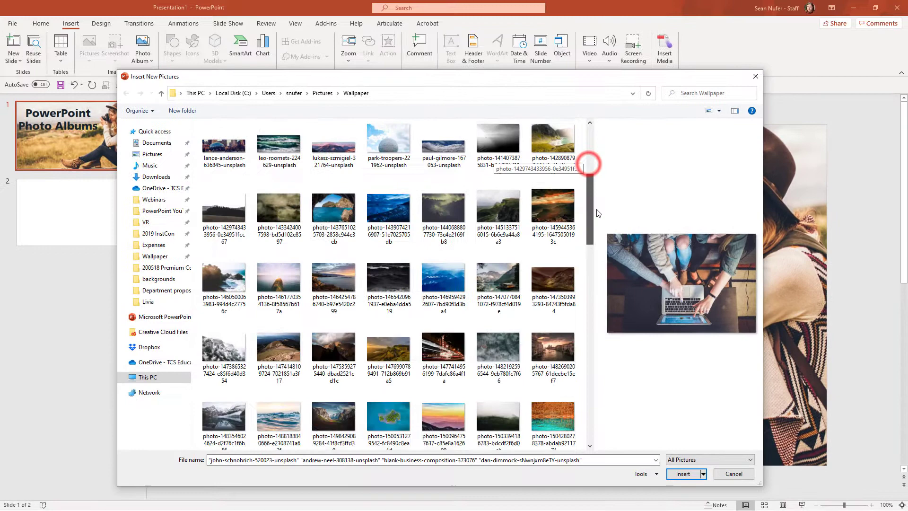
left_click_drag(598, 213, 602, 432)
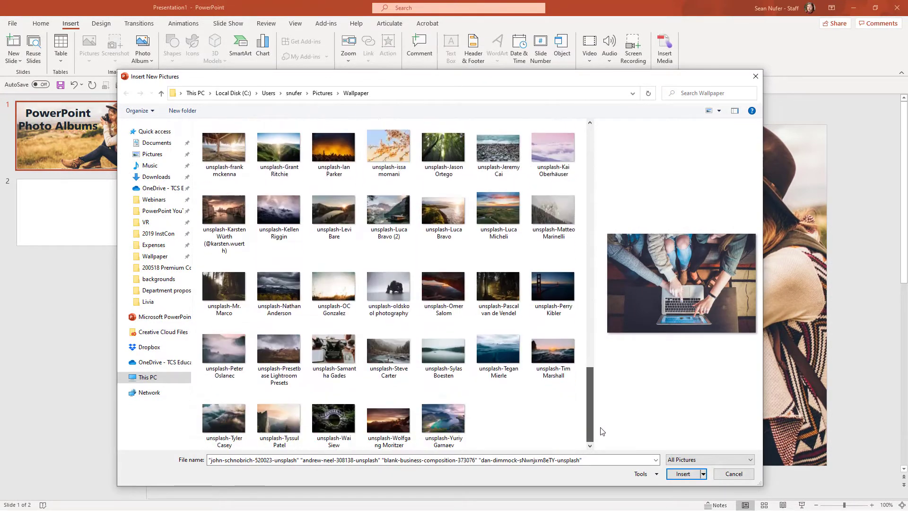
left_click(334, 350, "ctrl")
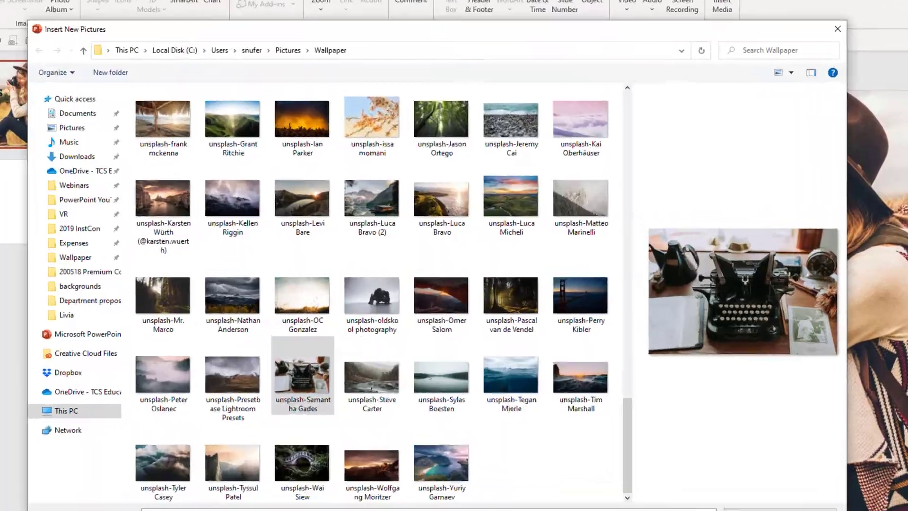
left_click(682, 474)
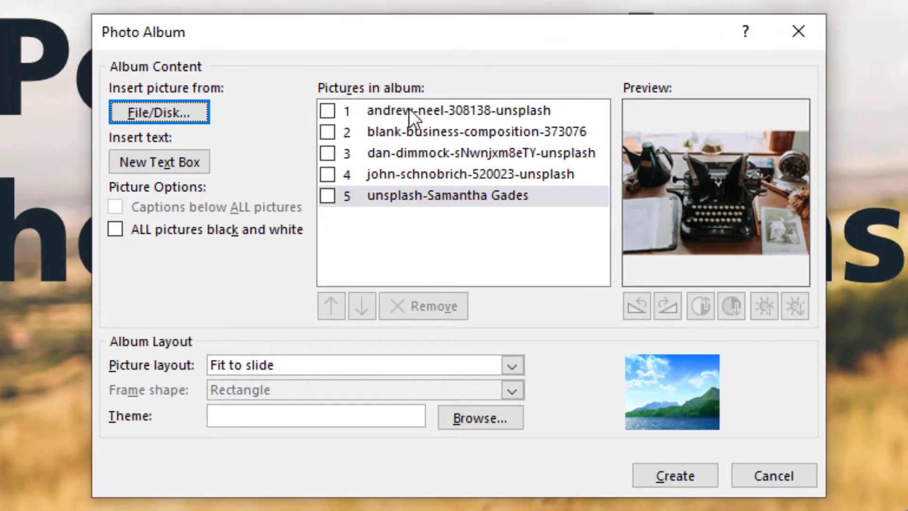
- Preview the first three album pictures, create the album with the Fit to slide layout, and dismiss the design suggestions
left_click(410, 110)
left_click(408, 133)
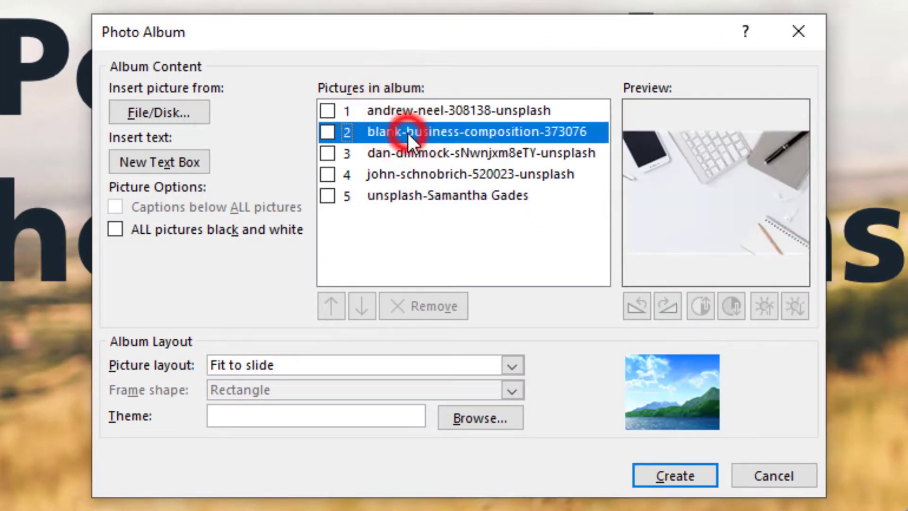
left_click(430, 150)
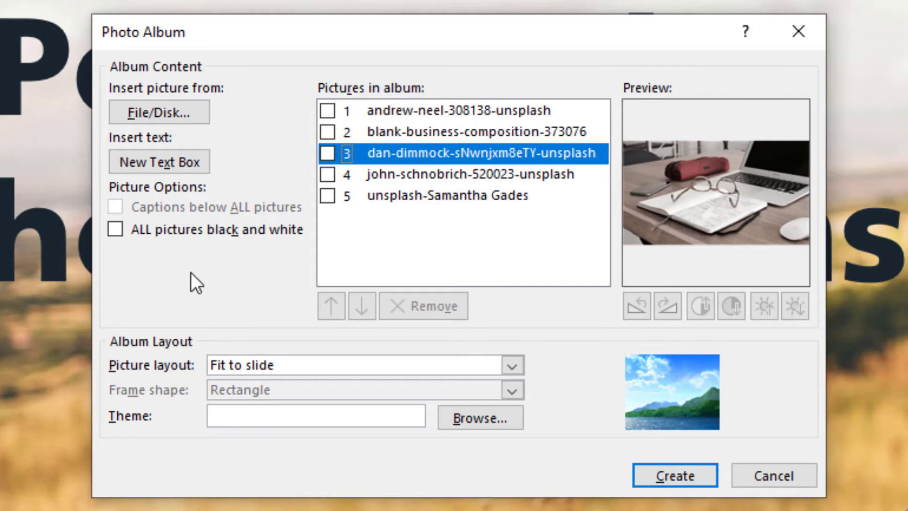
left_click(674, 475)
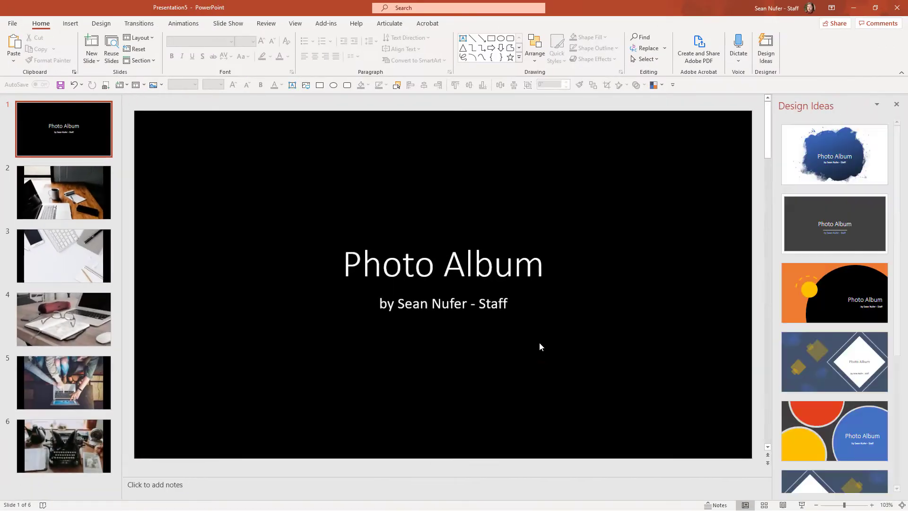
left_click(897, 100)
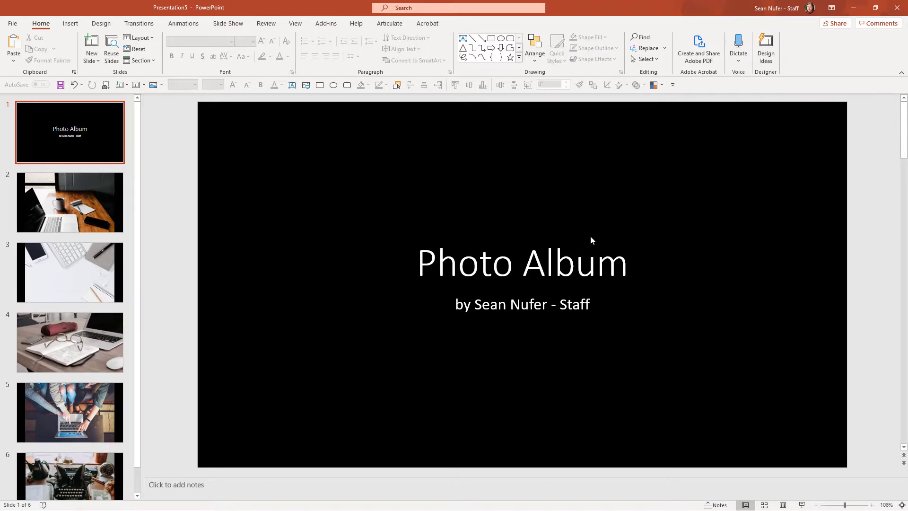
- Look through all the picture slides of the new photo album and return to its title slide
left_click(79, 205)
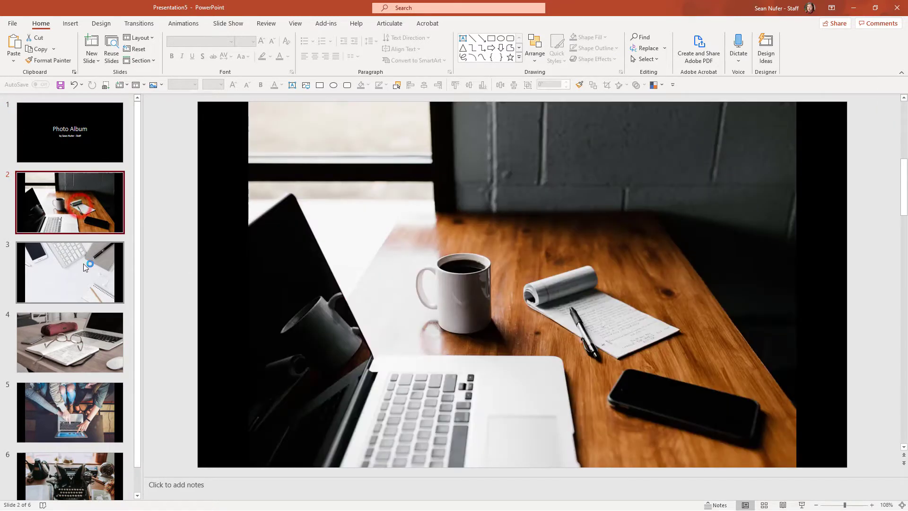
left_click(83, 271)
left_click(84, 324)
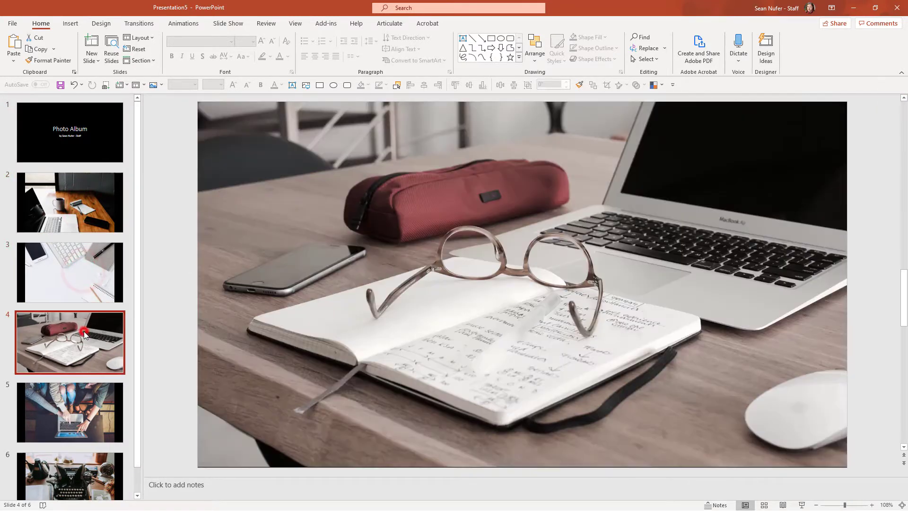
left_click(81, 401)
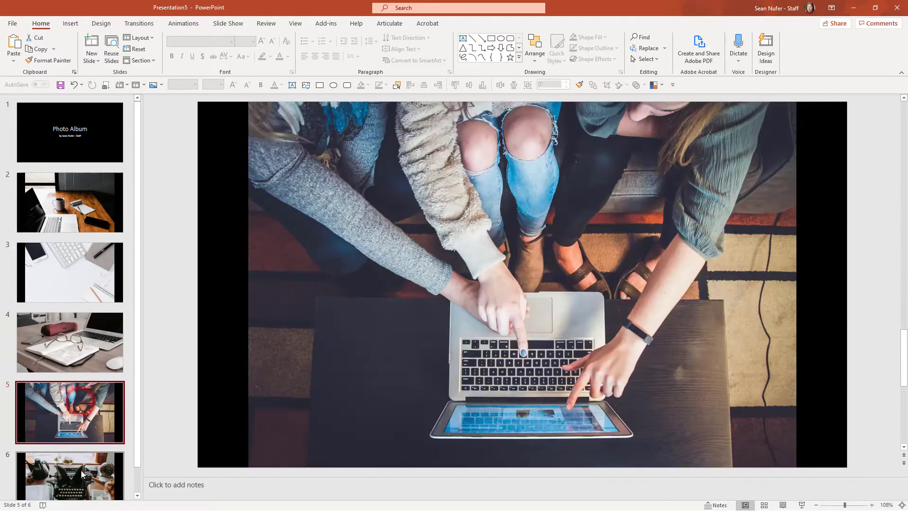
left_click(78, 472)
left_click(83, 195)
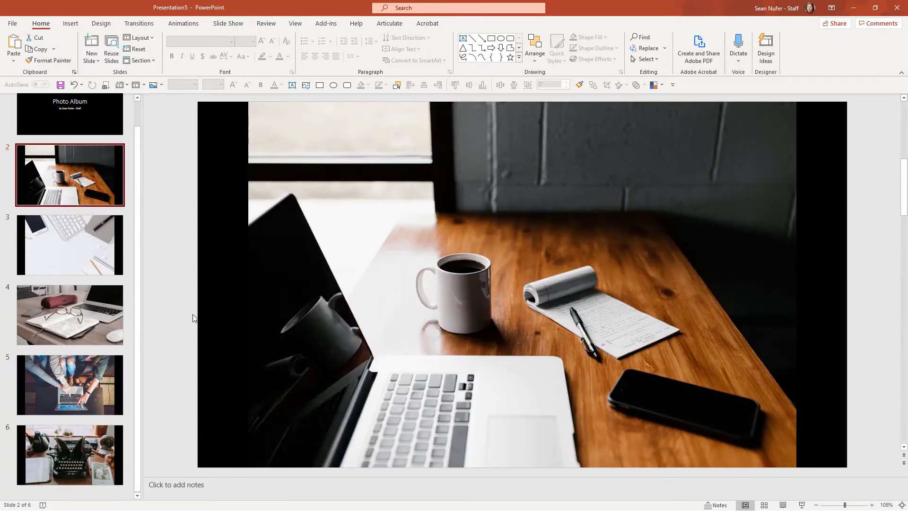
key("Up")
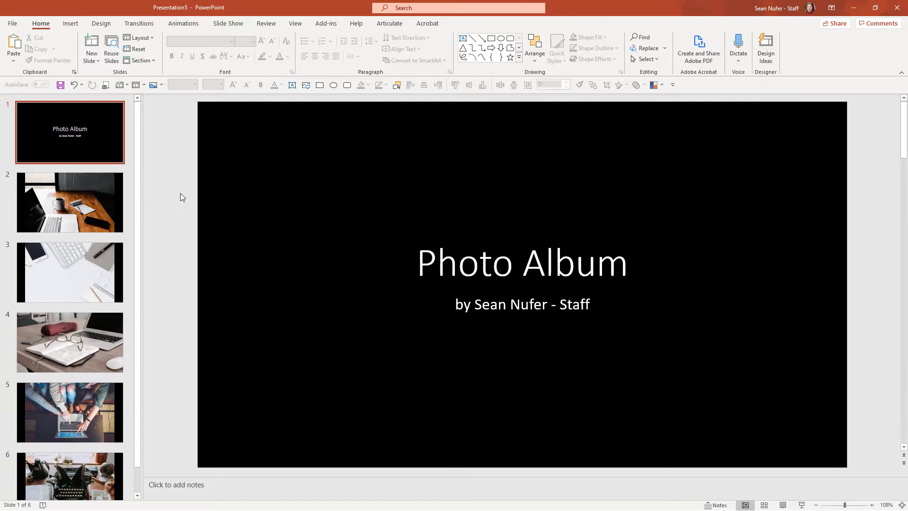
- Open the existing photo album for editing and set its picture layout to 2 pictures
left_click(97, 206)
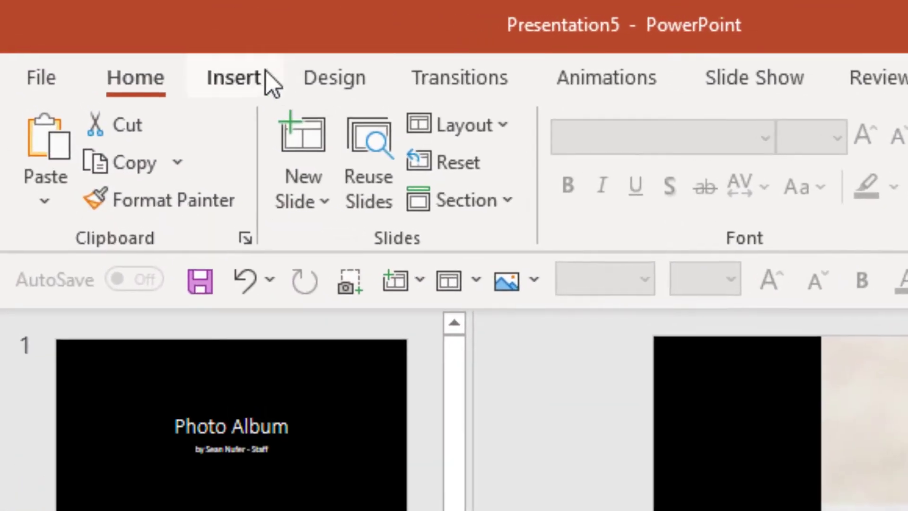
left_click(76, 23)
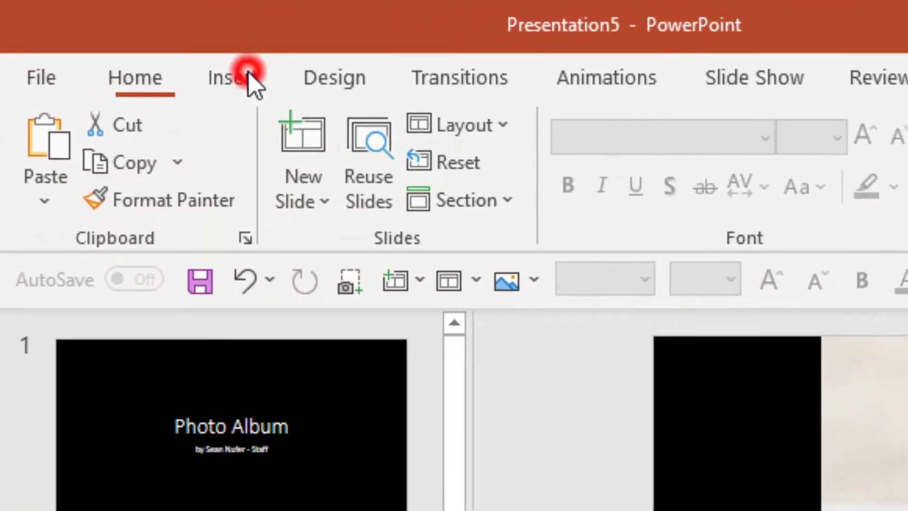
left_click(473, 210)
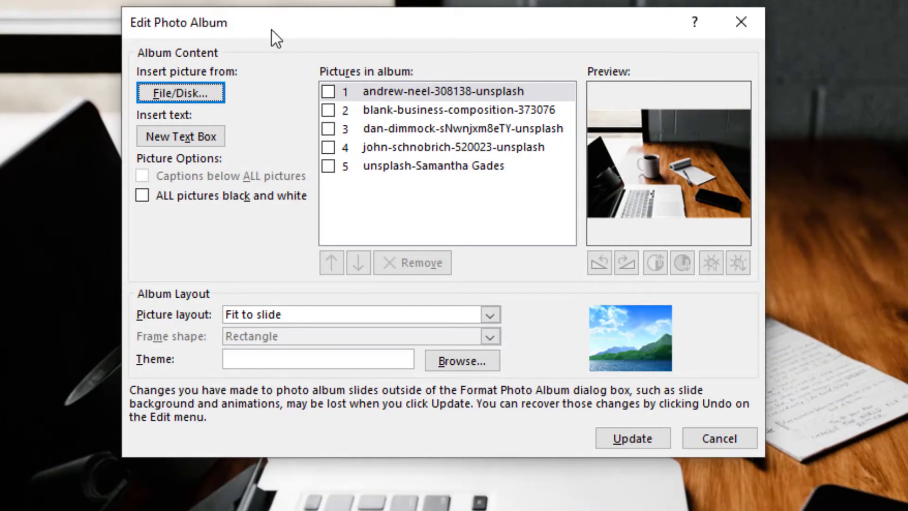
left_click(491, 318)
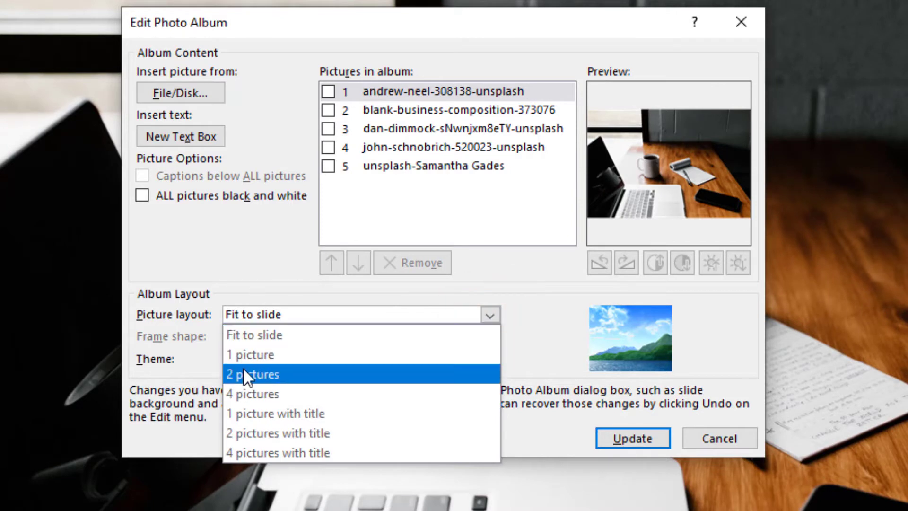
left_click(248, 355)
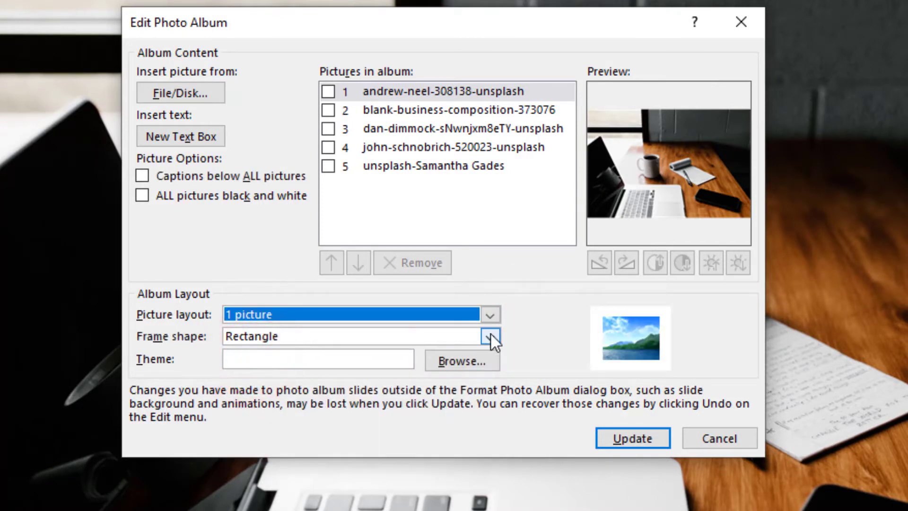
left_click(489, 314)
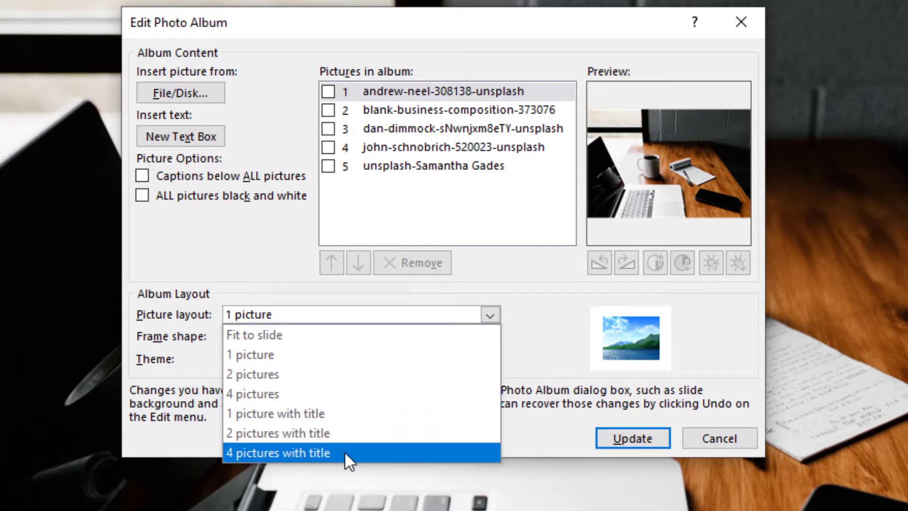
left_click(257, 375)
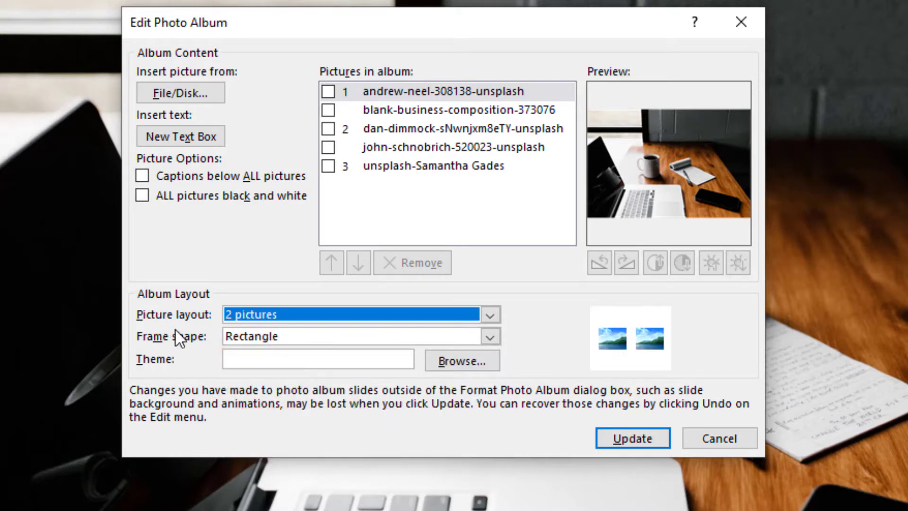
- Set the album's frame shape to Simple Frame, White, update the album, and review its picture slides
left_click(489, 336)
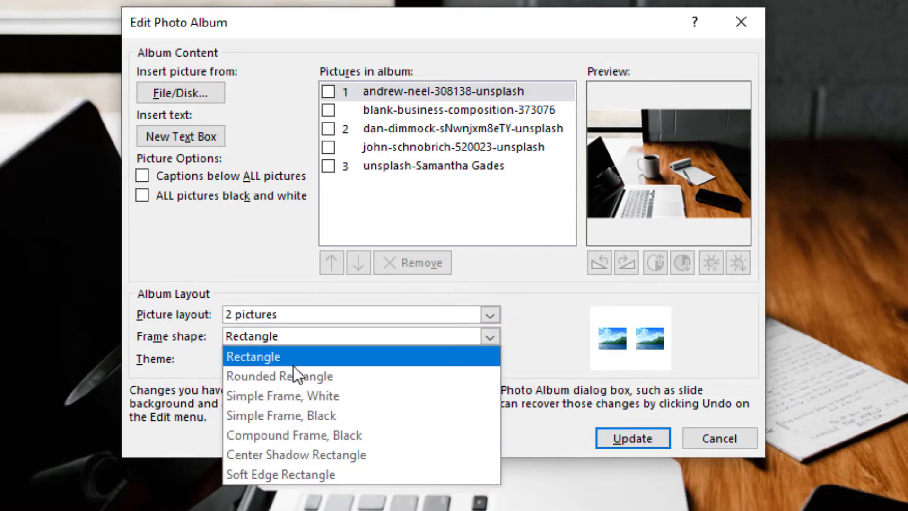
left_click(316, 376)
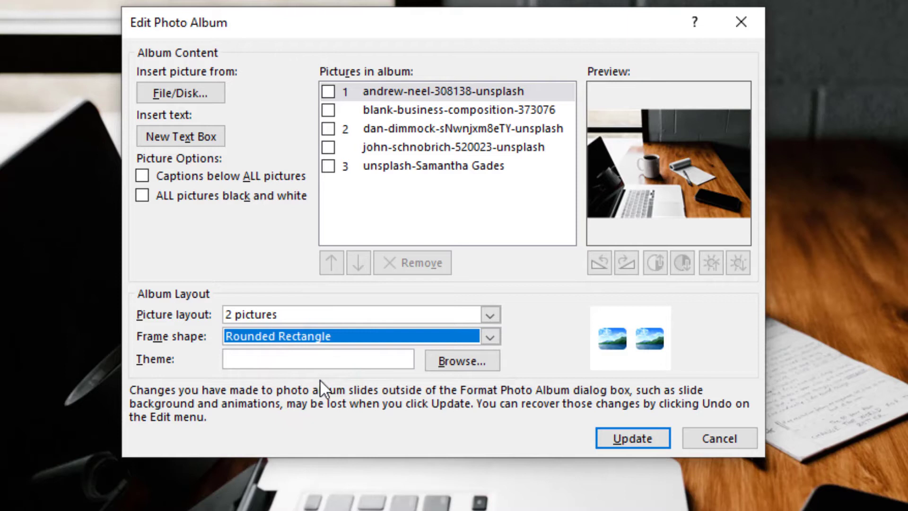
left_click(489, 336)
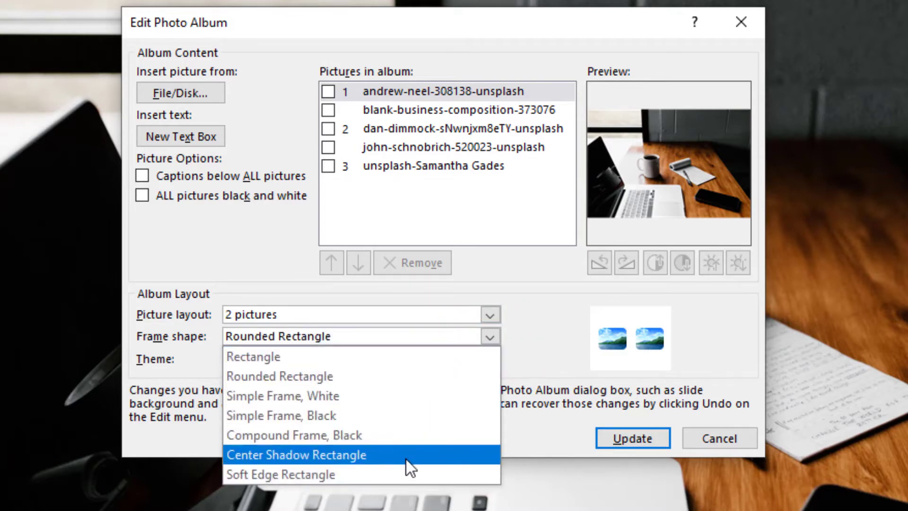
left_click(327, 400)
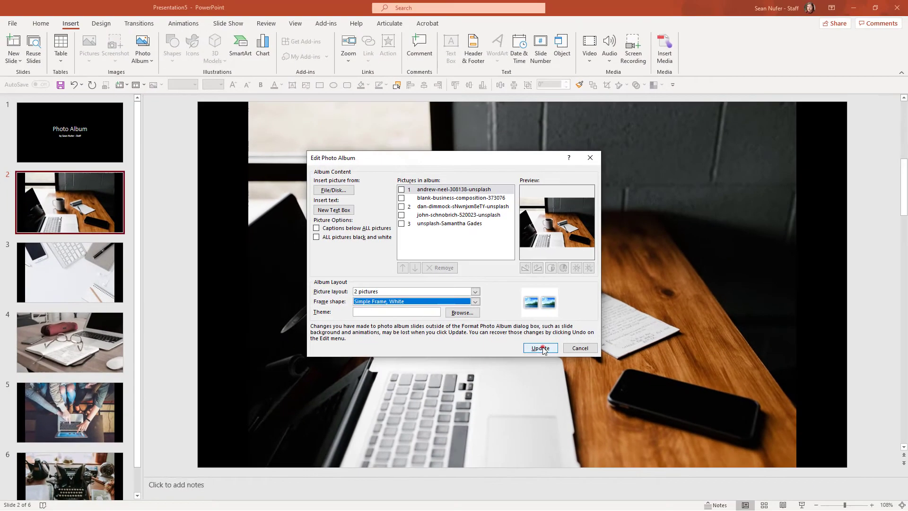
left_click(577, 381)
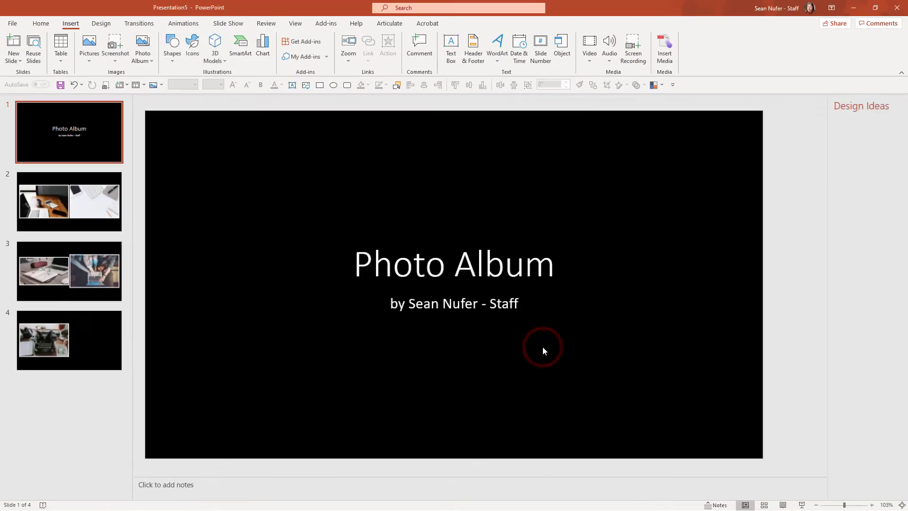
left_click(896, 104)
left_click(93, 216)
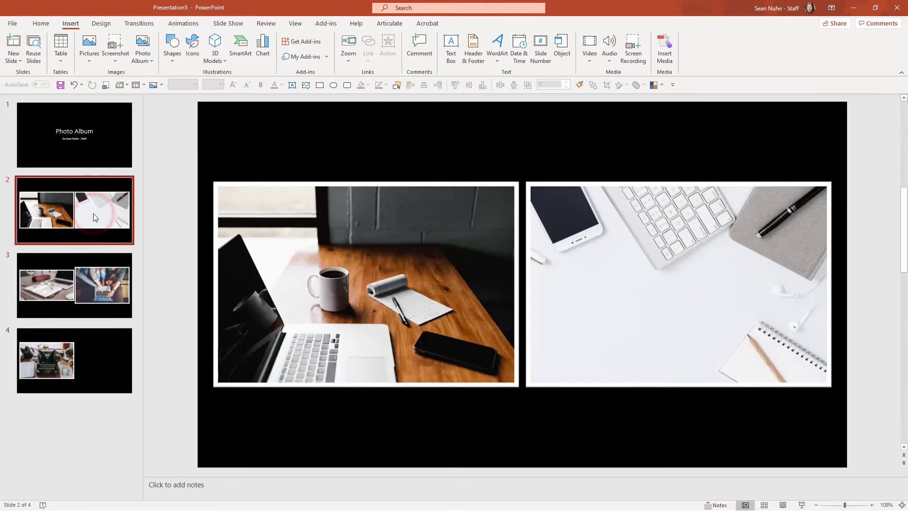
left_click(102, 279)
left_click(86, 355)
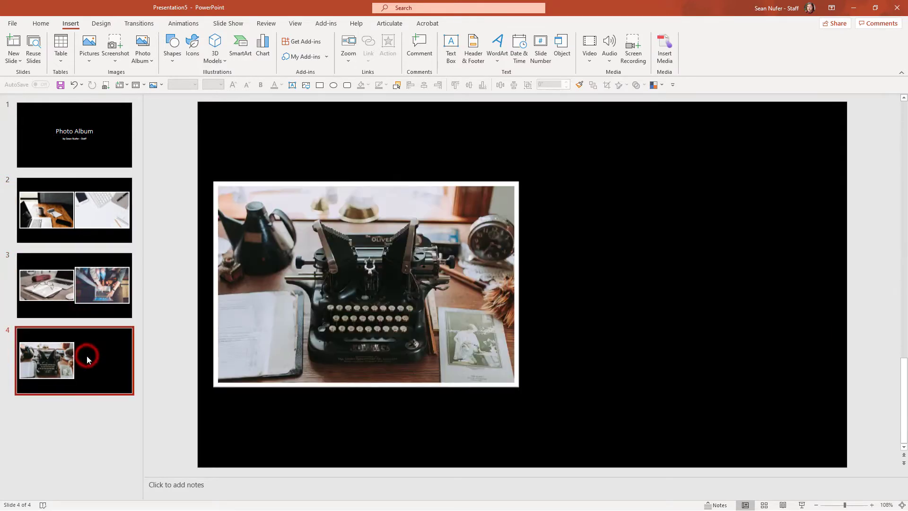
- Open the photo album for editing and move the typewriter picture up to first place in the picture order
left_click(141, 59)
left_click(156, 85)
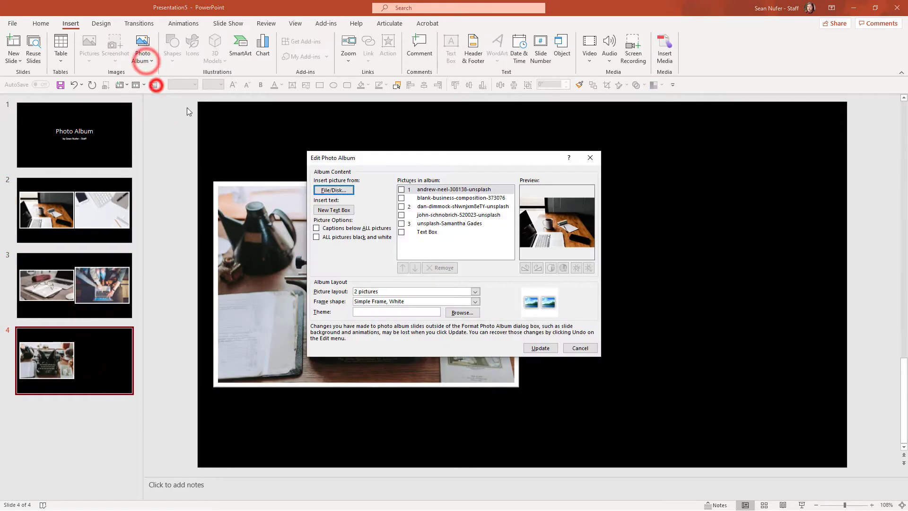
left_click(430, 223)
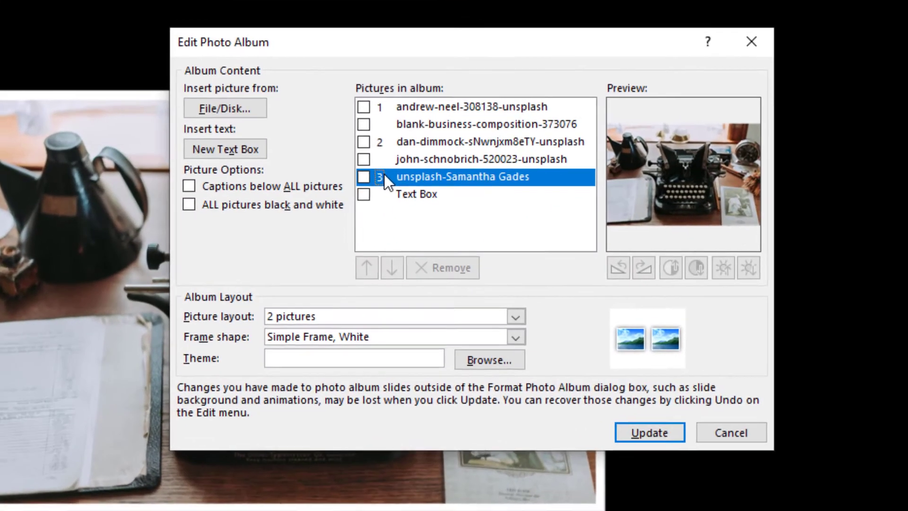
left_click(363, 177)
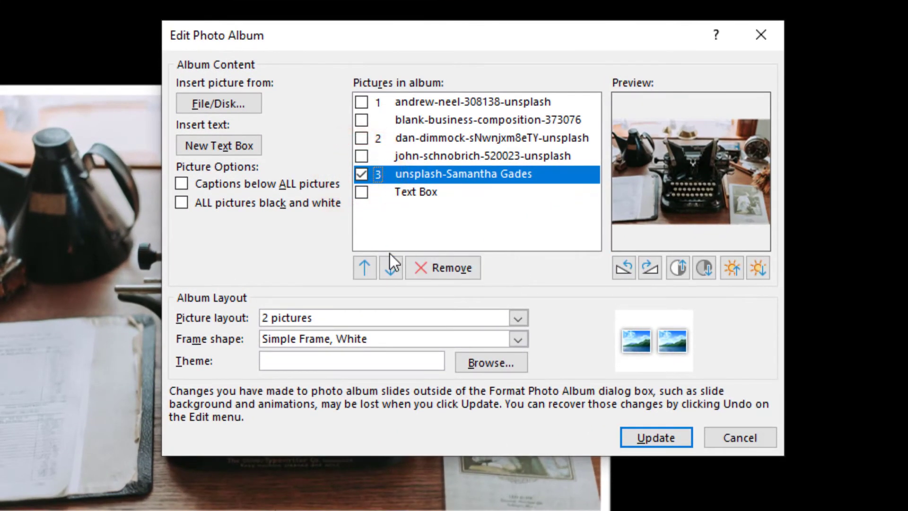
left_click(366, 268)
left_click(366, 269)
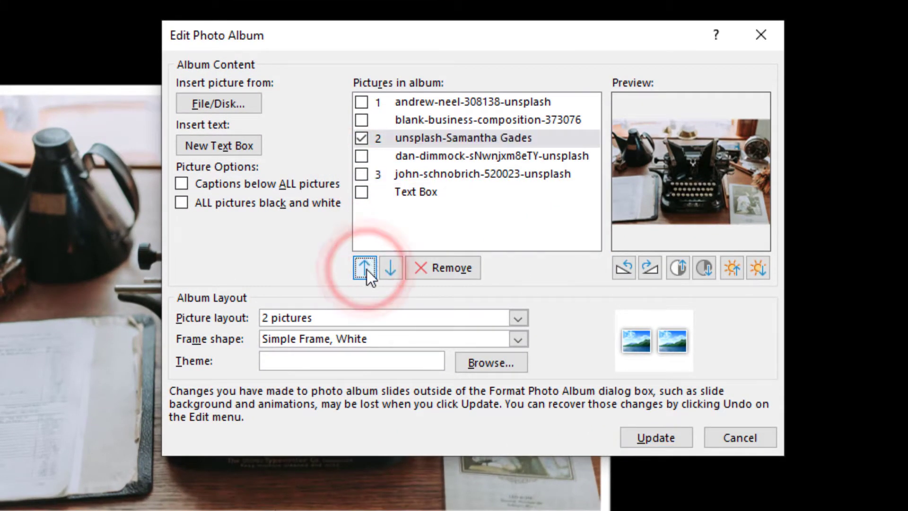
left_click(366, 269)
left_click(365, 269)
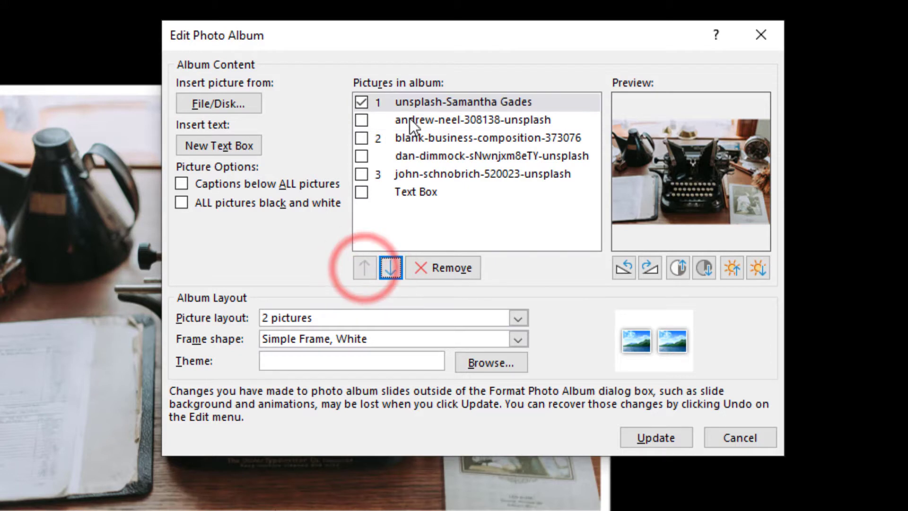
- Preview the other album pictures and move the picture of hands pointing at a laptop up to second place
left_click(422, 122)
left_click(466, 136)
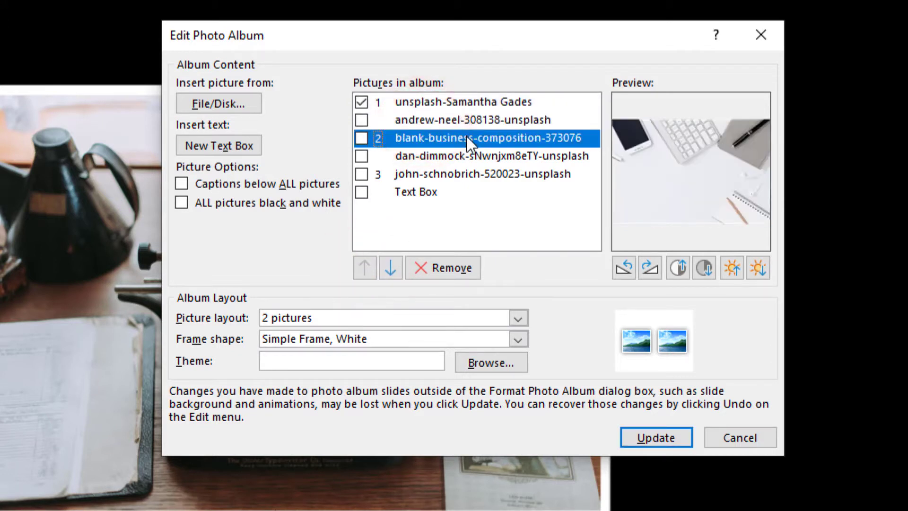
left_click(467, 157)
left_click(376, 175)
left_click(363, 173)
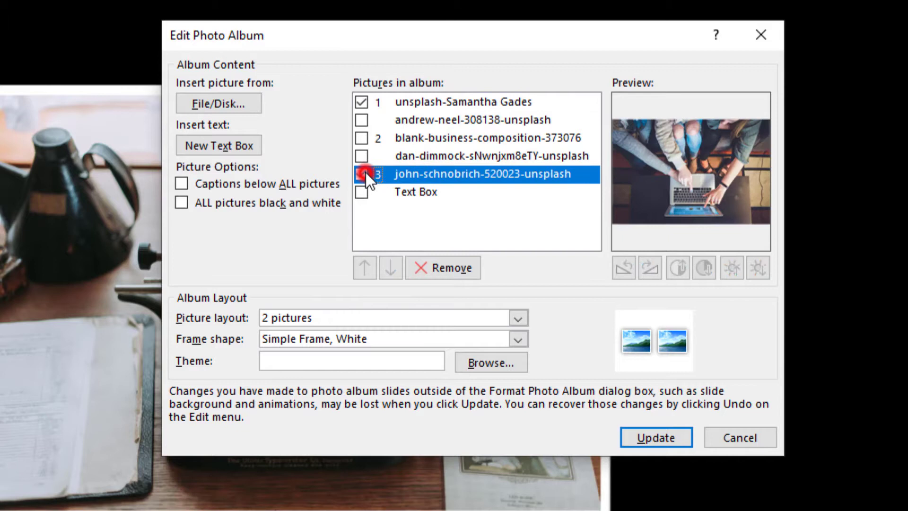
left_click(362, 102)
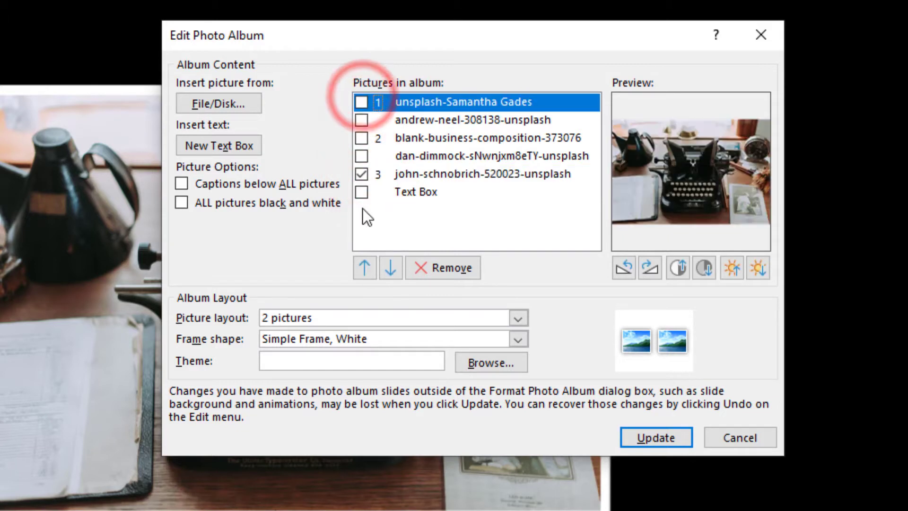
left_click(367, 268)
left_click(367, 268)
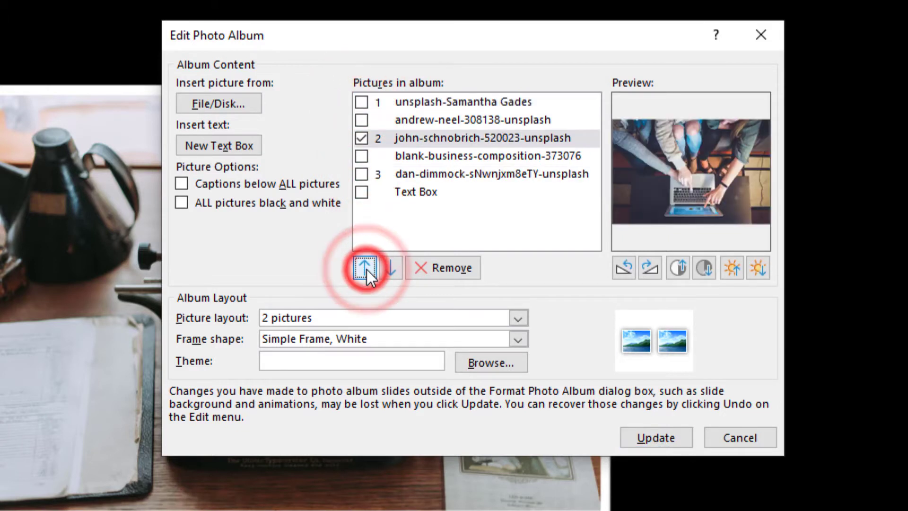
left_click(366, 268)
- Move the picture of glasses on an open notebook up to fourth place, and try rotating it right and back left
left_click(410, 138)
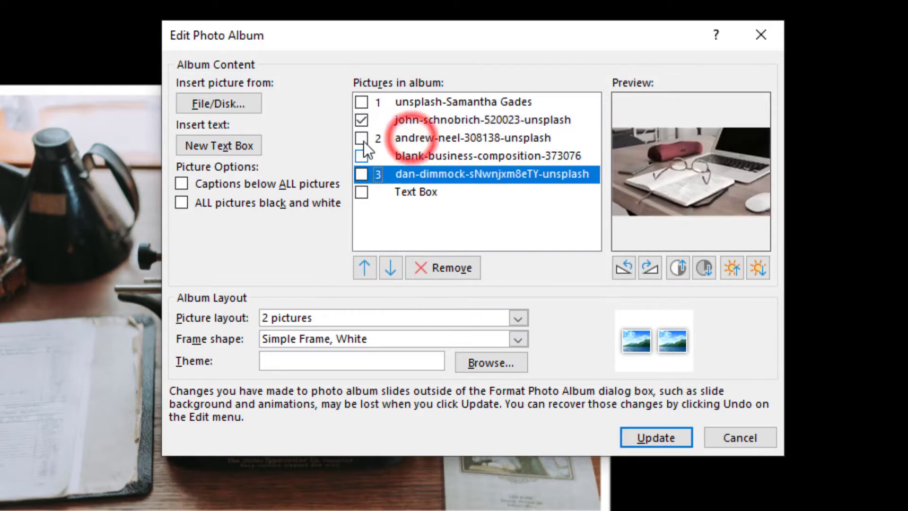
left_click(361, 119)
left_click(362, 174)
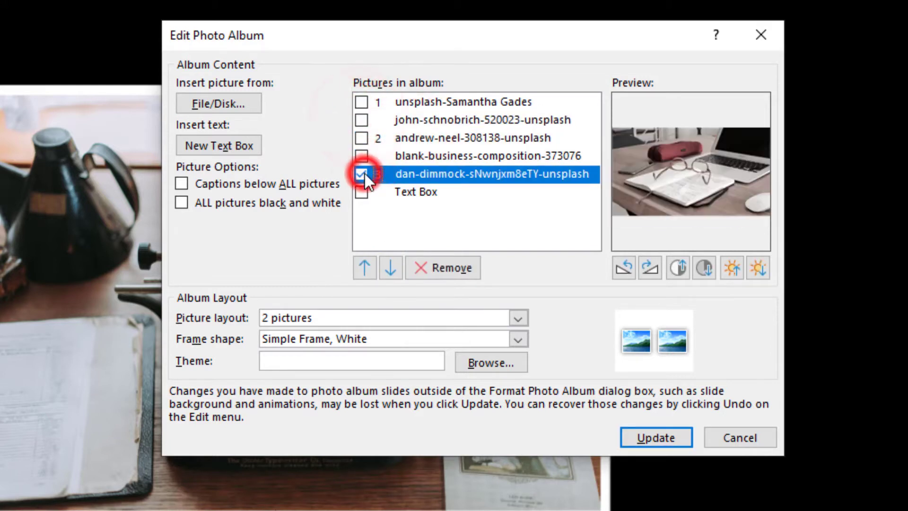
left_click(365, 267)
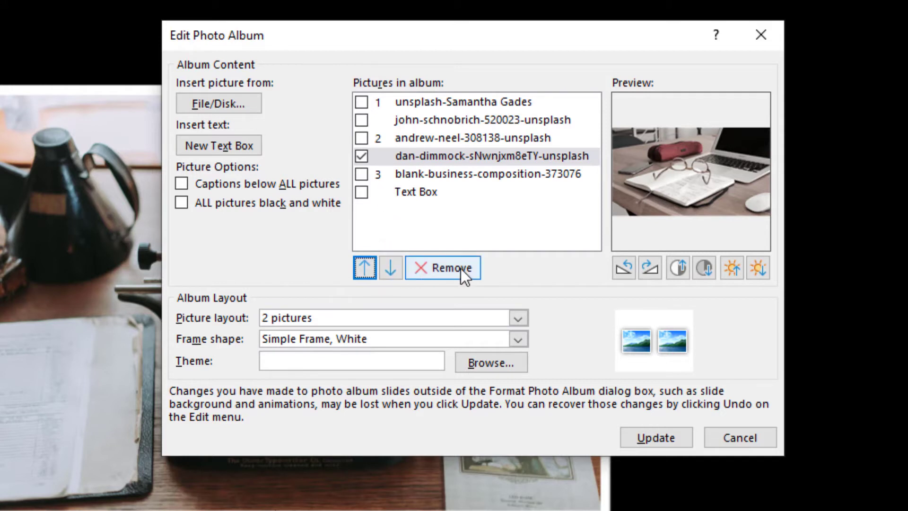
left_click(650, 272)
left_click(625, 268)
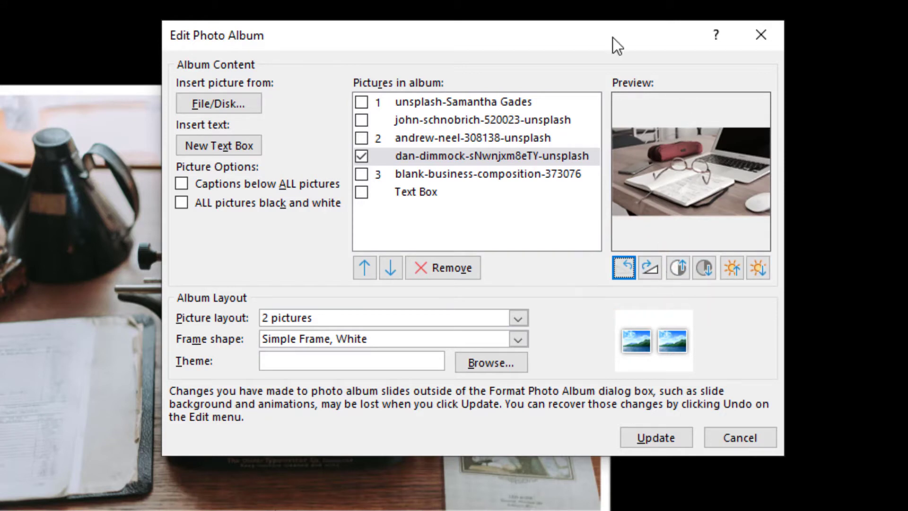
- Make all album pictures black and white, set the frame shape to Rectangle, and update the album
left_click(181, 203)
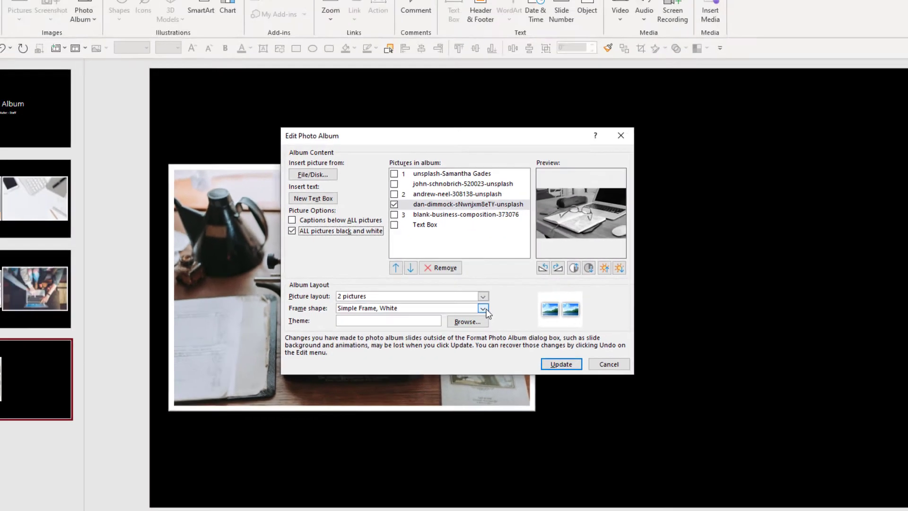
left_click(483, 309)
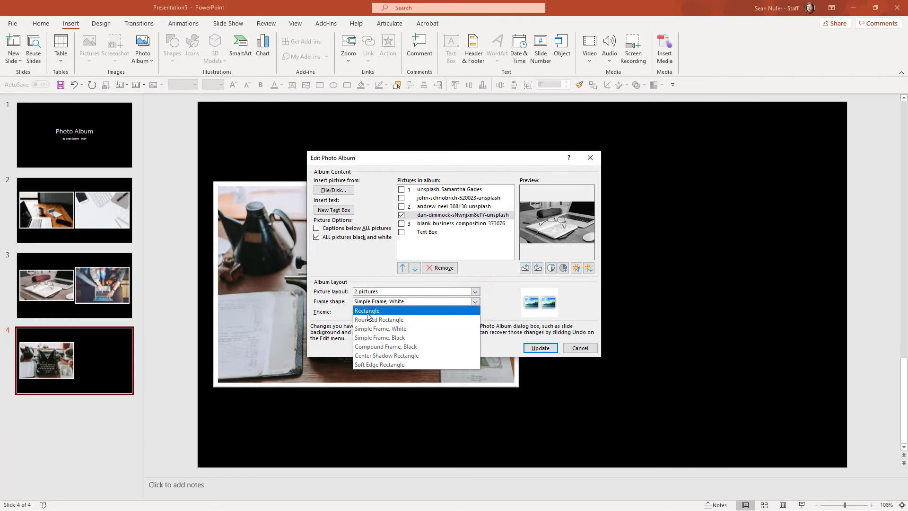
left_click(368, 312)
left_click(544, 348)
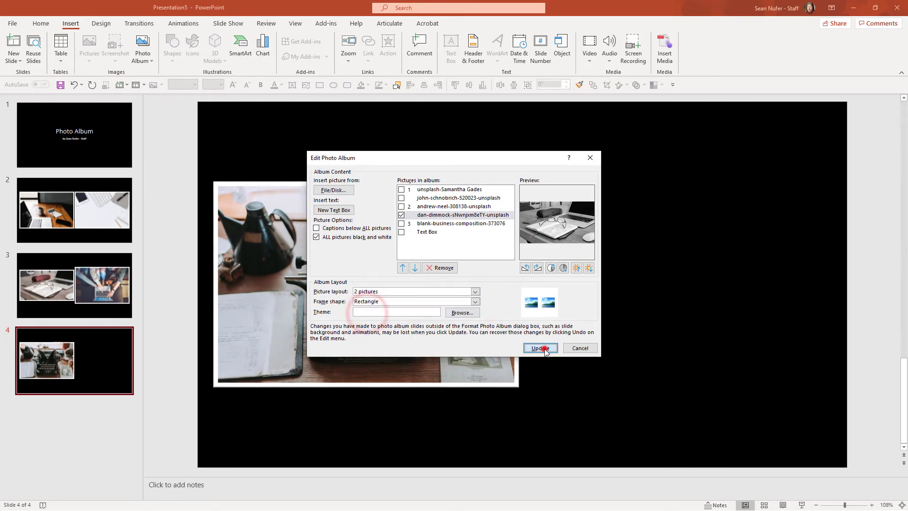
- Dismiss the design suggestions and review picture slides 2 to 4, including the text box on slide 4
left_click(73, 192)
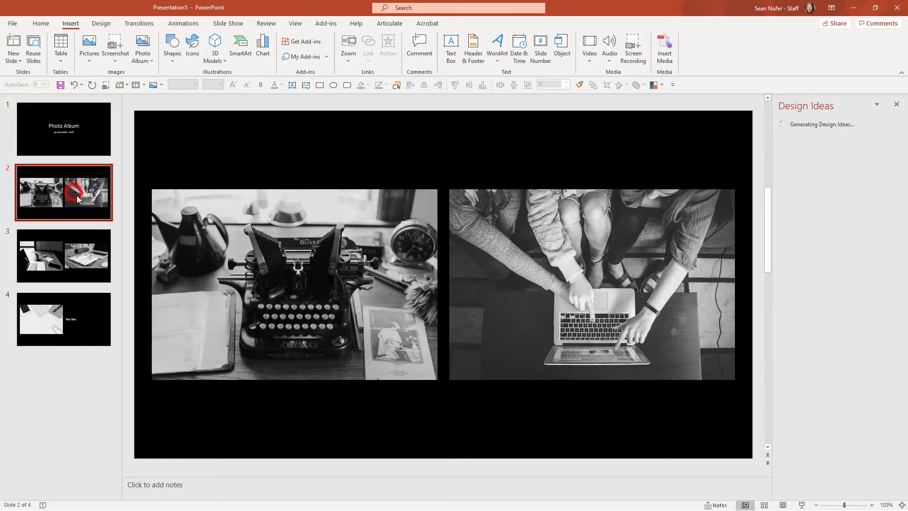
left_click(896, 108)
left_click(89, 279)
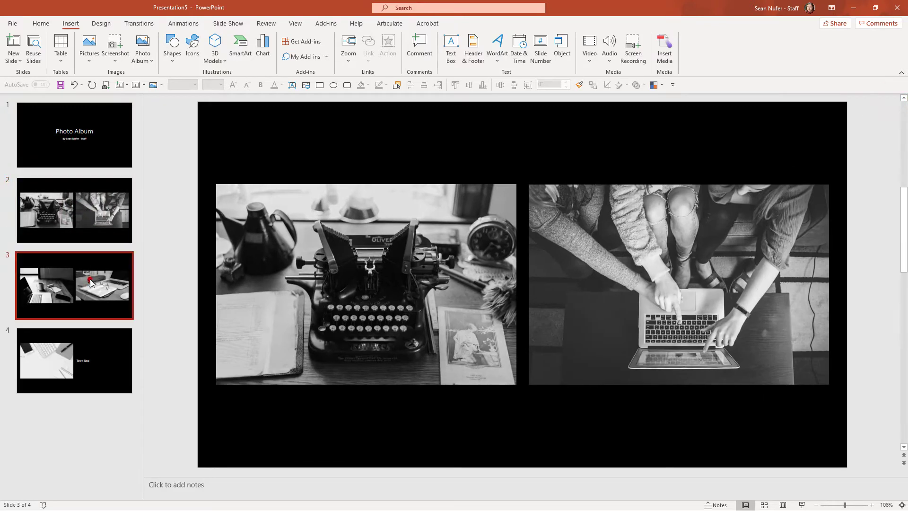
left_click(95, 362)
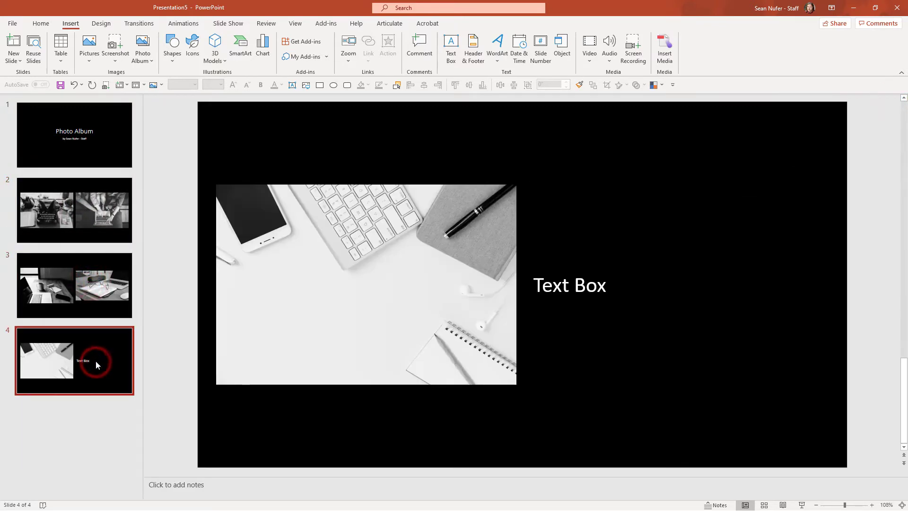
left_click(591, 284)
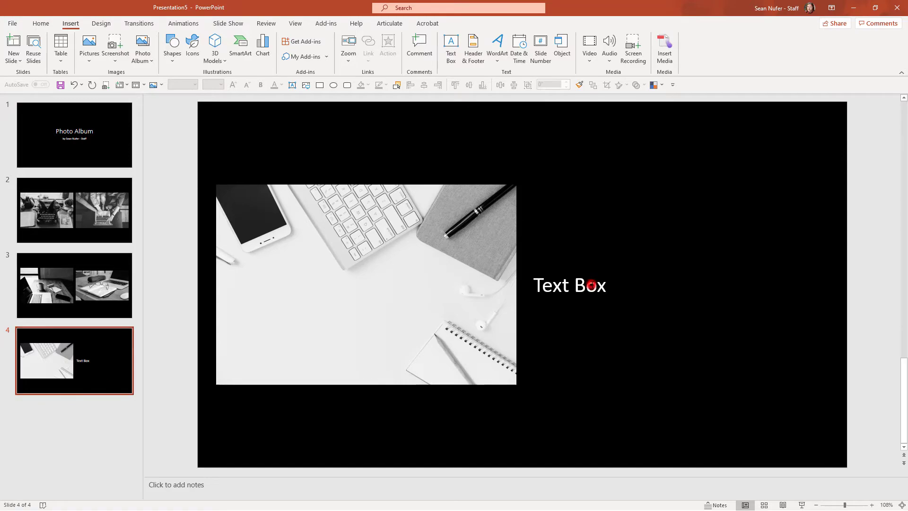
- Reopen the photo album for editing, remove the Text Box entry, and update the album
left_click(142, 59)
left_click(142, 85)
left_click(401, 233)
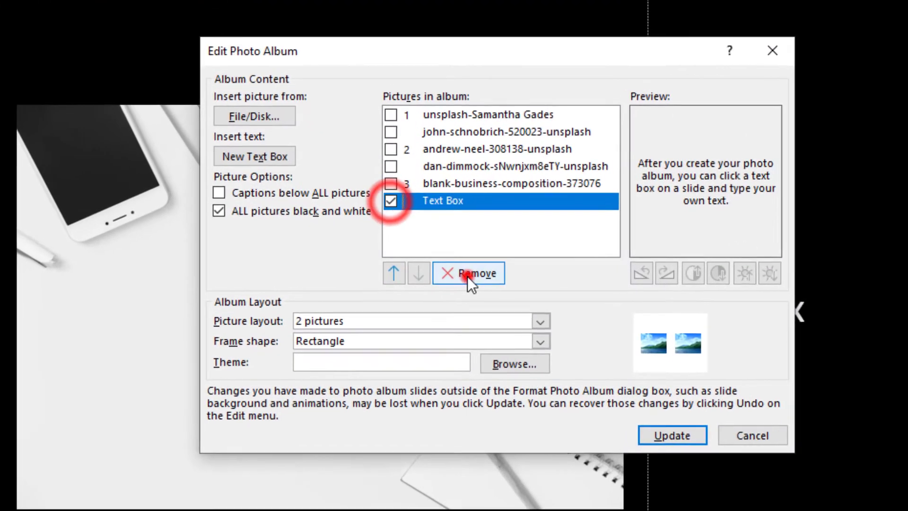
left_click(467, 274)
left_click(672, 435)
- Apply the Push transition to slides 3 and 4 and set its direction to From Right
left_click(71, 250)
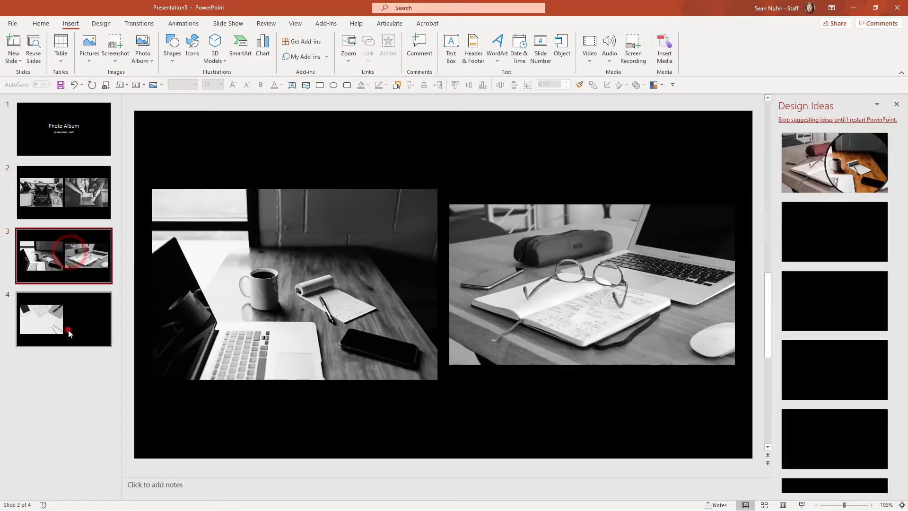
left_click(69, 334, "shift")
left_click(139, 23)
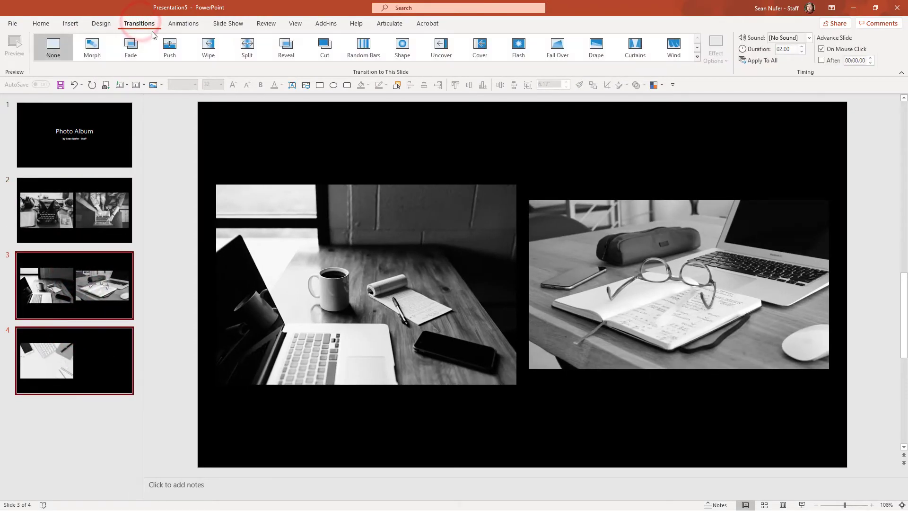
left_click(169, 47)
left_click(716, 51)
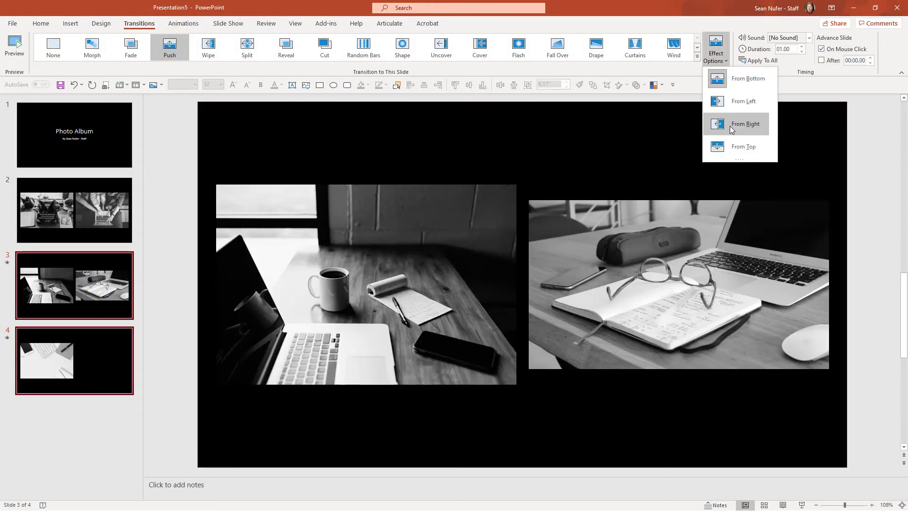
left_click(731, 125)
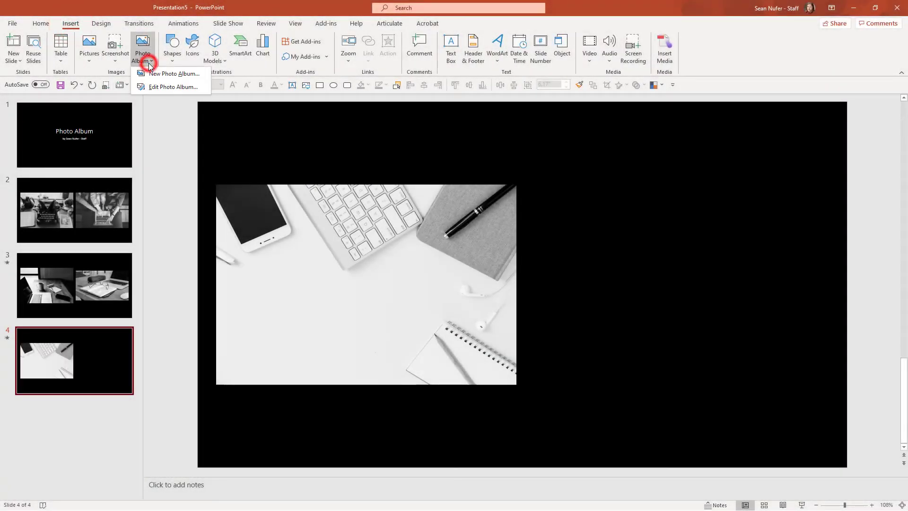
- Edit the photo album and insert Chicago, Chicago cemetery, the pink-sky mountain and the snowy mountain pictures from the Wallpaper folder
left_click(160, 87)
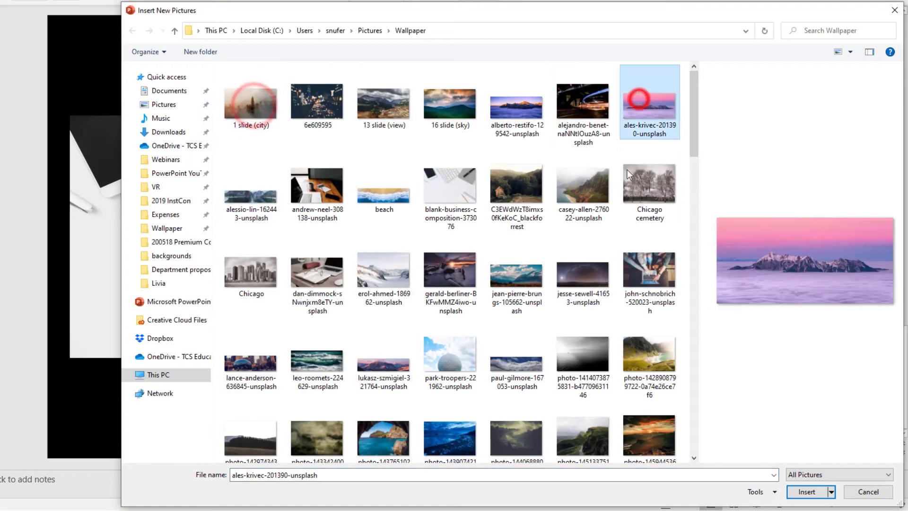
left_click(629, 176)
left_click(643, 101, "ctrl")
left_click(378, 264, "ctrl")
left_click(251, 280, "ctrl")
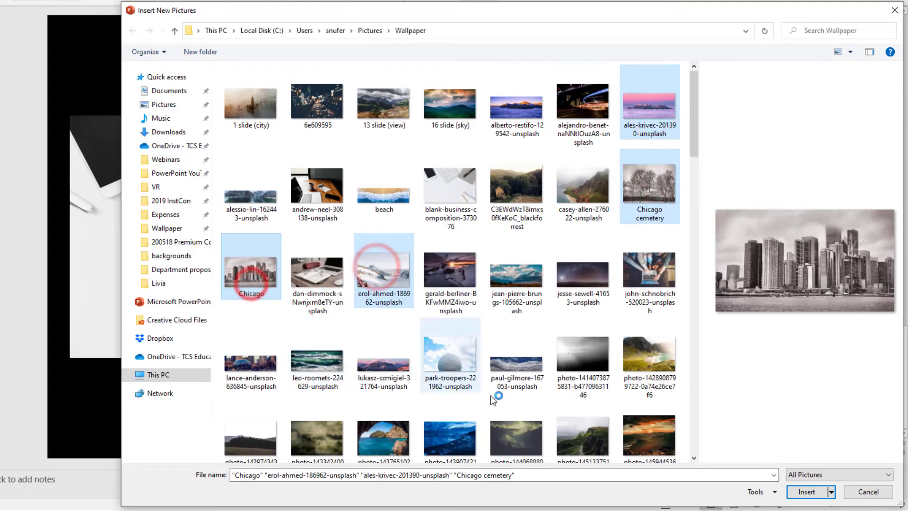
left_click(806, 492)
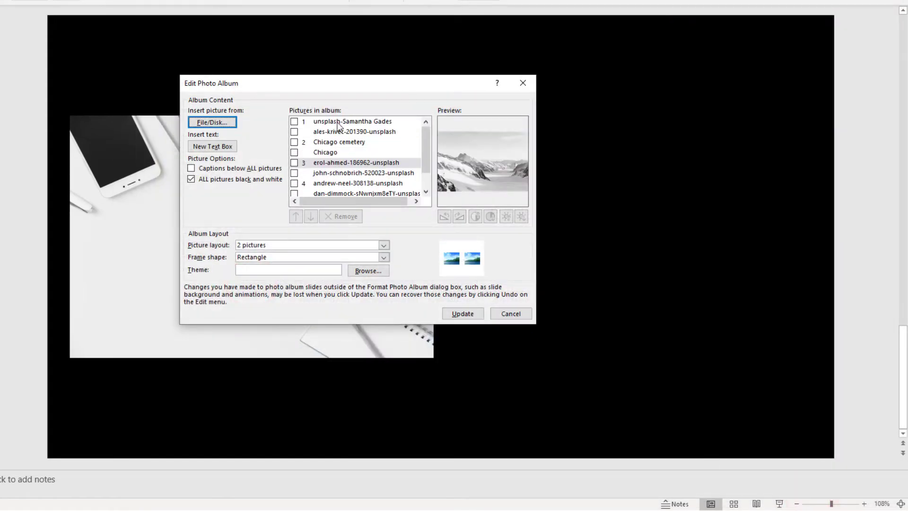
- Move the album's second picture, the mountain peaks above clouds, down to sixth place and preview the other newly inserted pictures
left_click(338, 121)
left_click(334, 132)
left_click(294, 131)
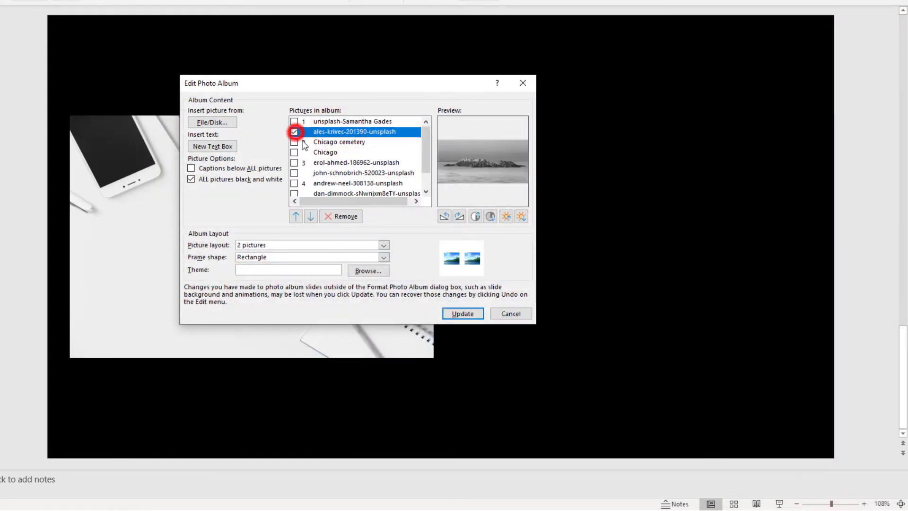
left_click(311, 216)
left_click(310, 216)
left_click(310, 216)
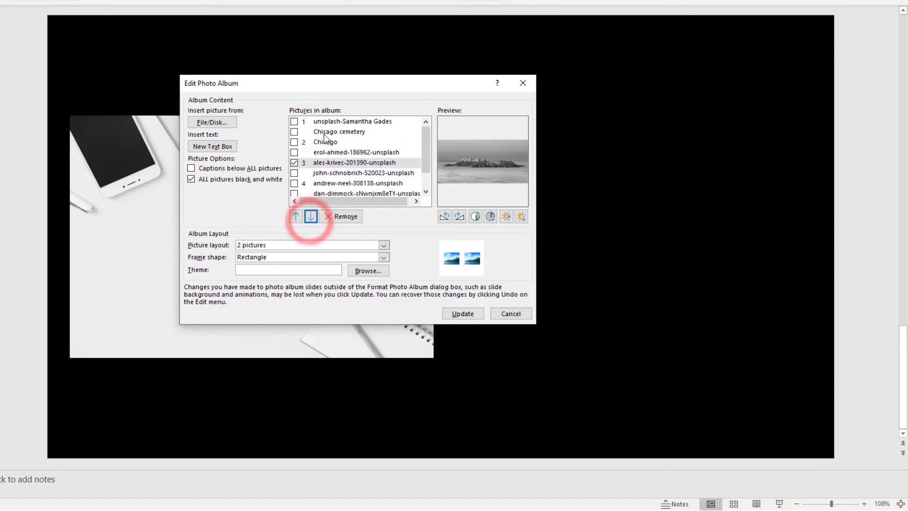
left_click(324, 121)
left_click(311, 216)
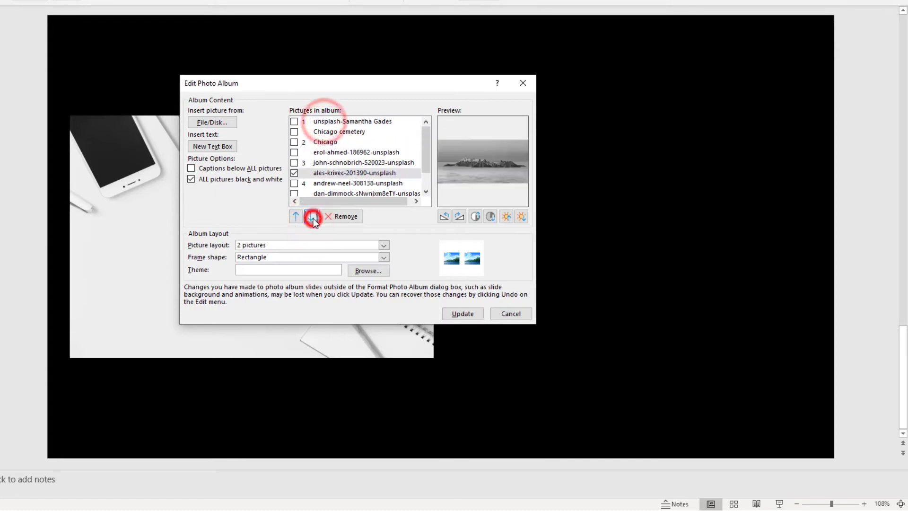
left_click(331, 132)
left_click(331, 141)
left_click(331, 152)
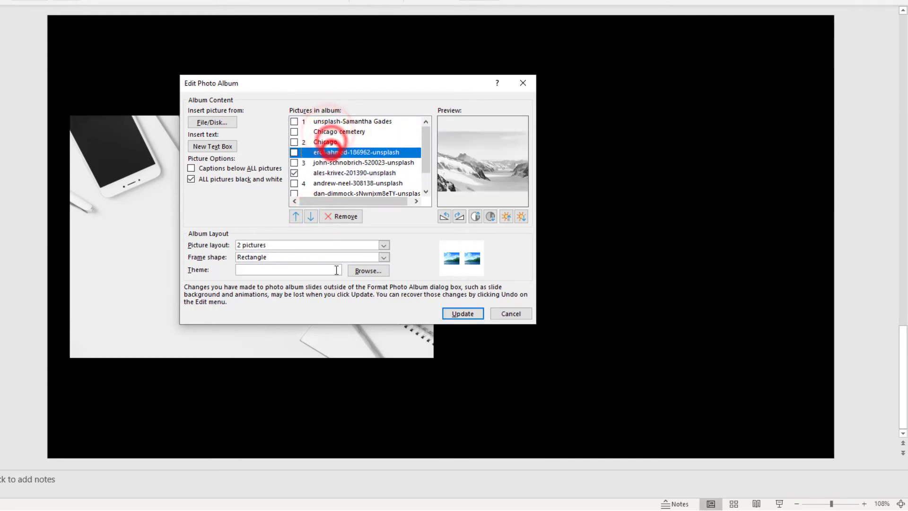
- Set the album's picture layout to 4 pictures and its frame shape to Soft Edge Rectangle
left_click(385, 245)
left_click(259, 288)
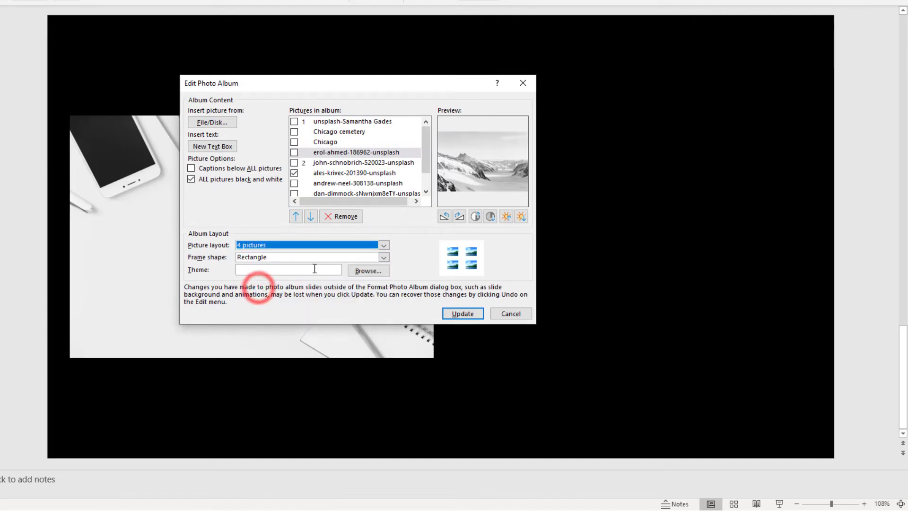
left_click(383, 257)
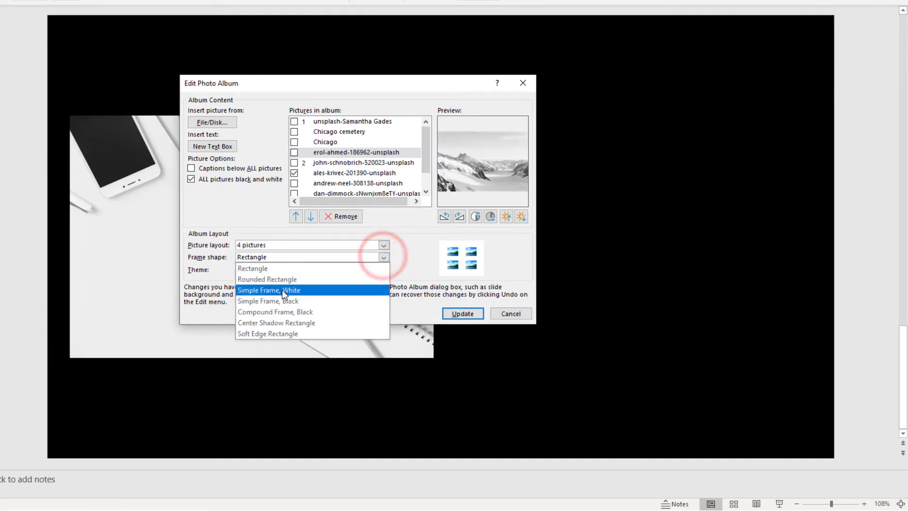
left_click(271, 334)
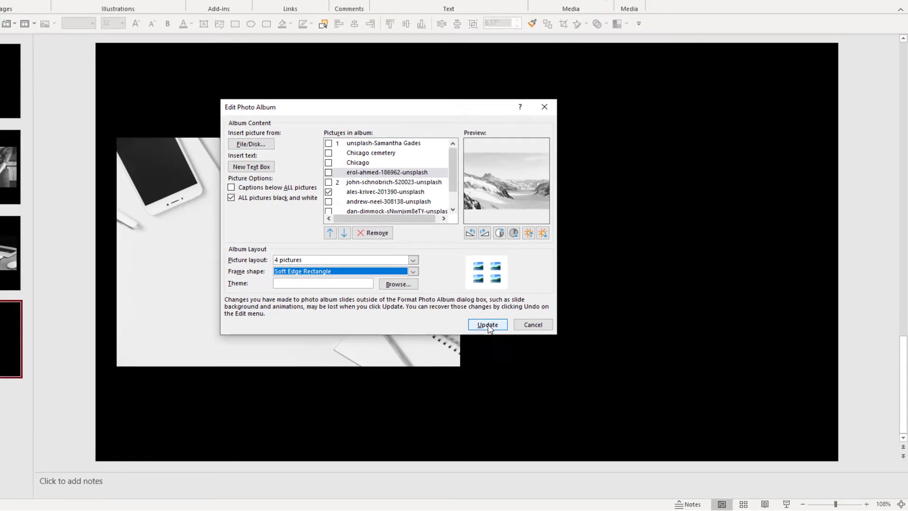
- Update the photo album with the new layout and frame settings and open slide 2
left_click(463, 313)
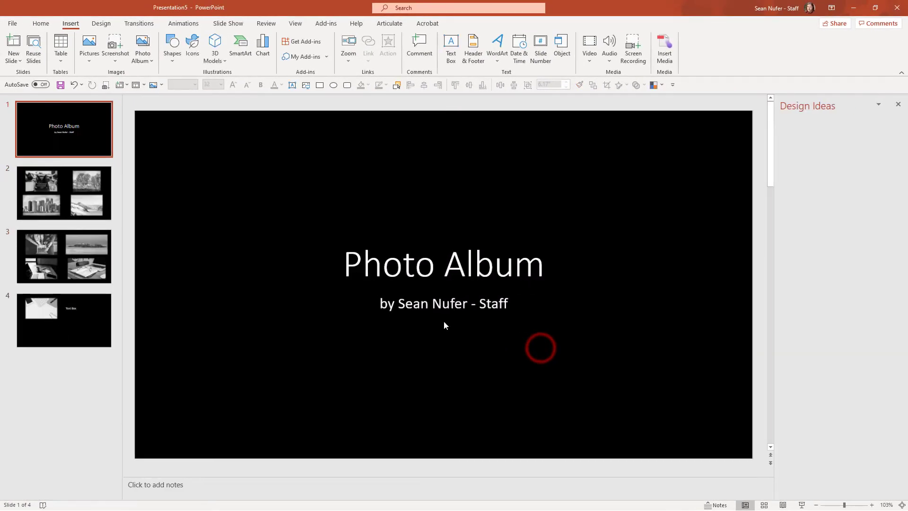
left_click(79, 195)
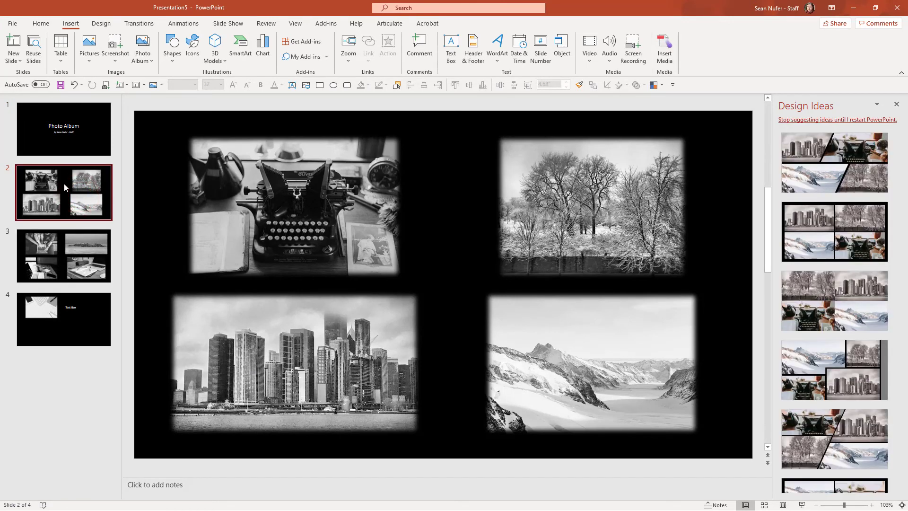
- Look through the artistic effects available for the typewriter picture on slide 2, and close the Design Ideas suggestions
double_click(306, 180)
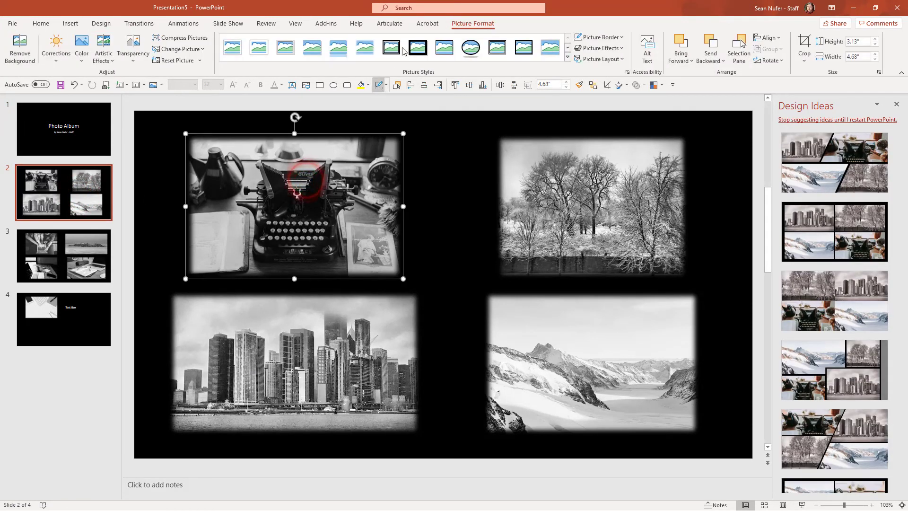
left_click(101, 56)
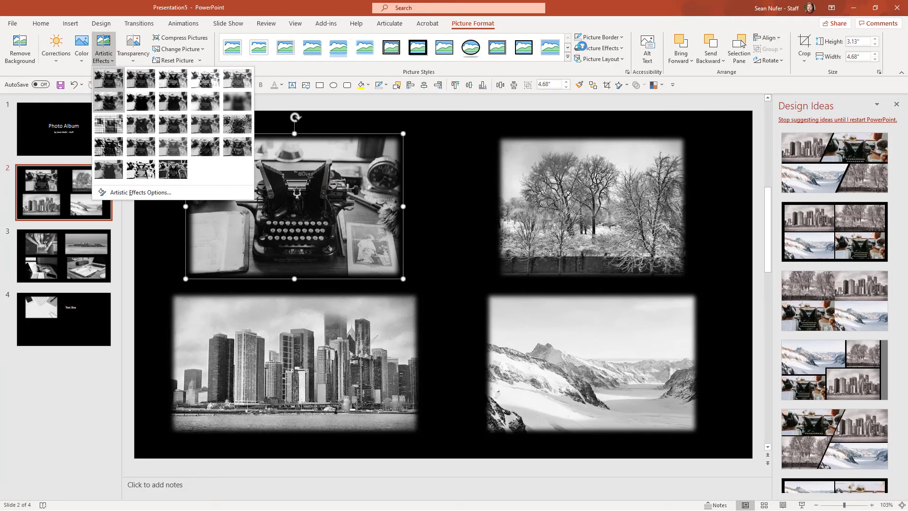
left_click(590, 24)
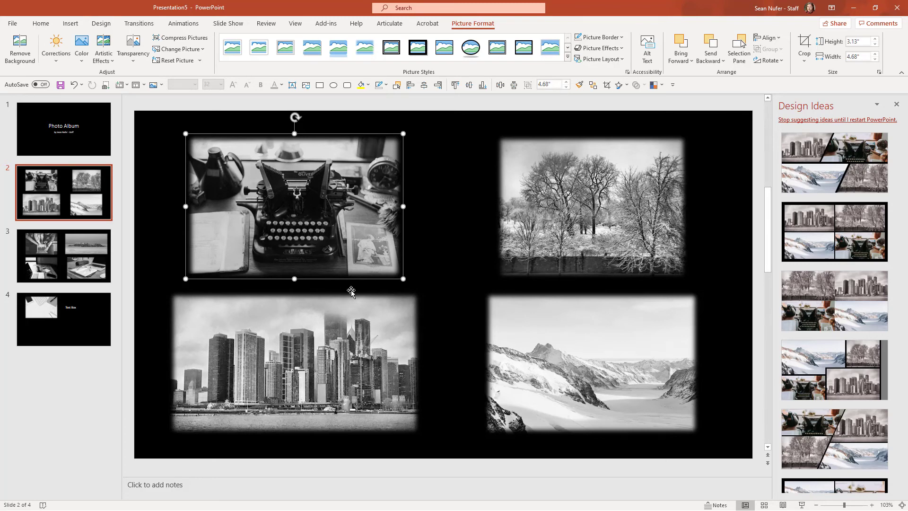
left_click(427, 118)
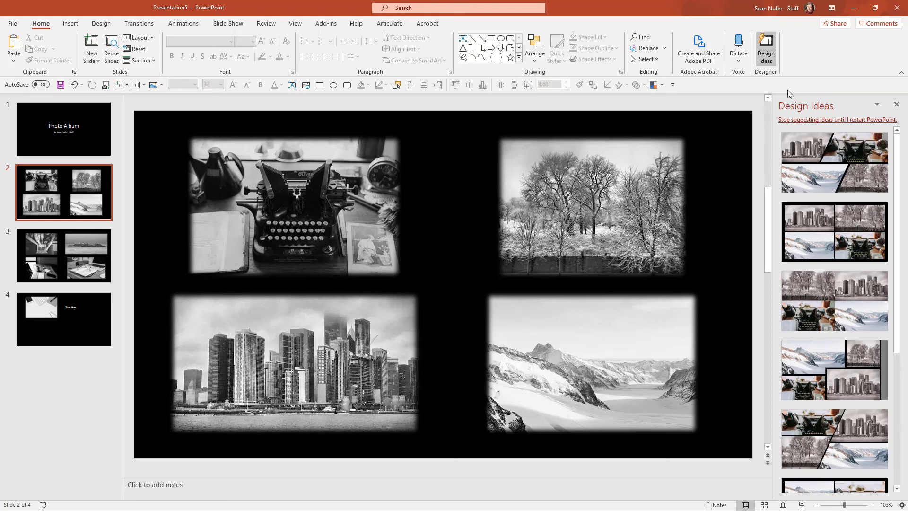
left_click(879, 119)
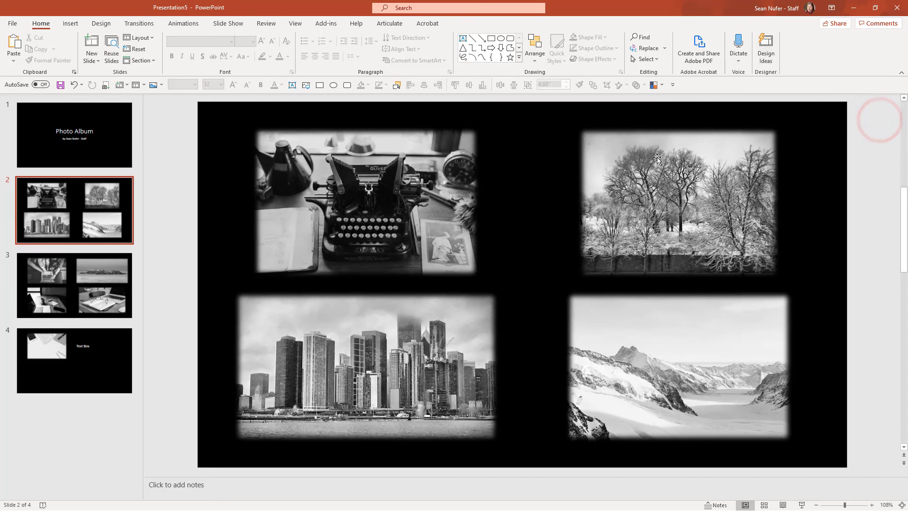
- Try the diagonal-split design idea on slide 2 and replace it with the staggered four-picture collage with a grey vertical strip
left_click(103, 24)
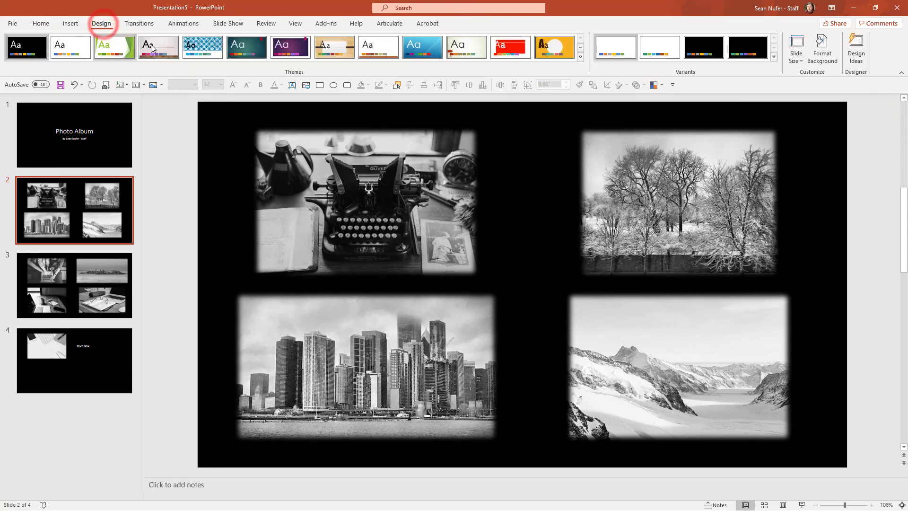
left_click(858, 48)
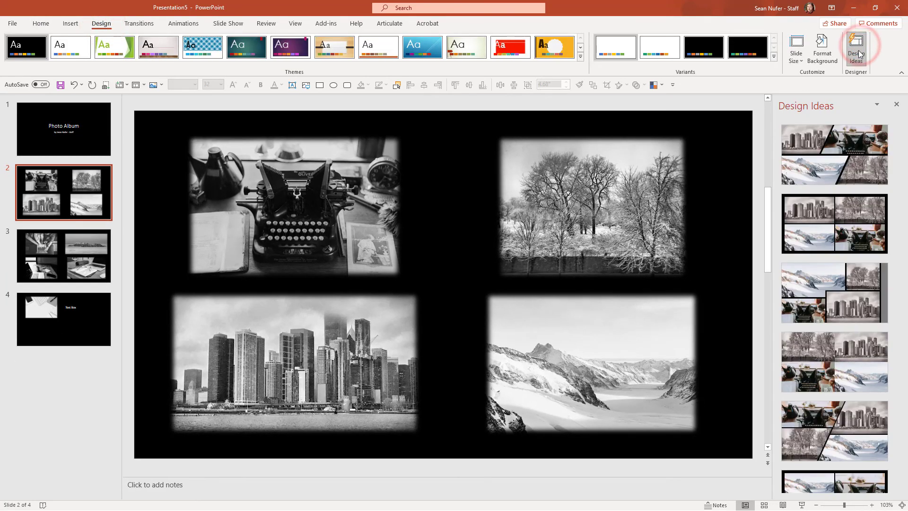
left_click(829, 149)
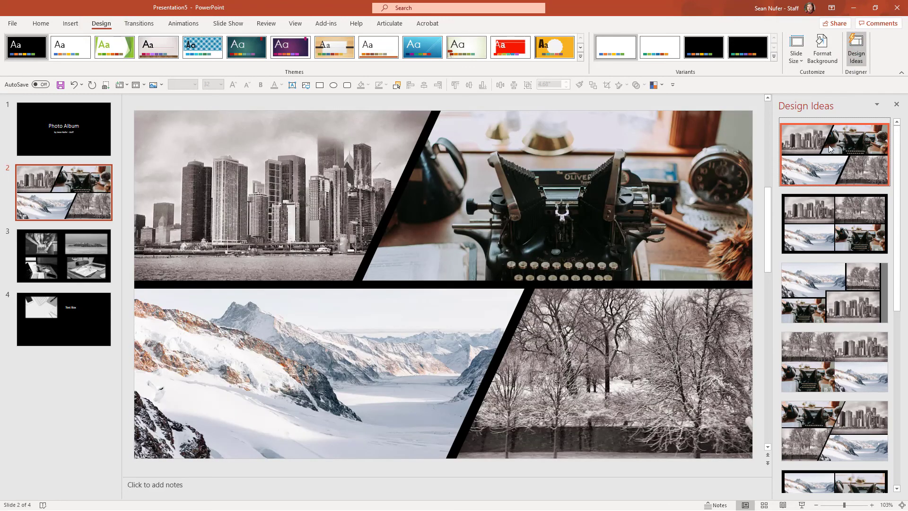
left_click(828, 305)
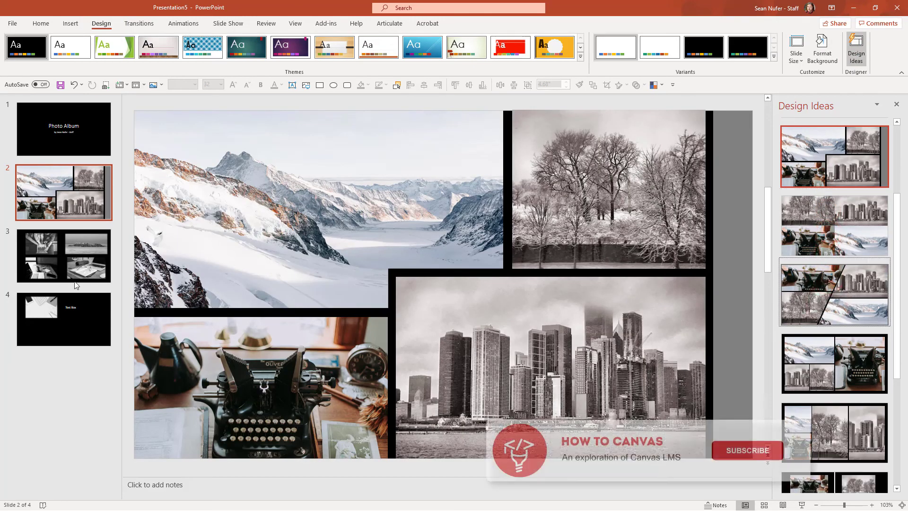
- Apply to slide 3 the design idea with the laptop group picture enlarged beside three smaller stacked pictures
left_click(67, 265)
scroll(863, 316, "down", 1)
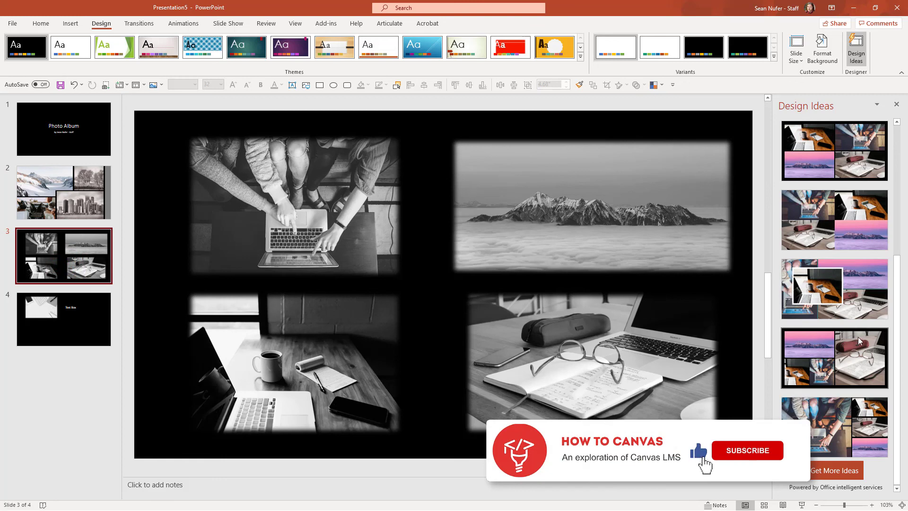
left_click(846, 424)
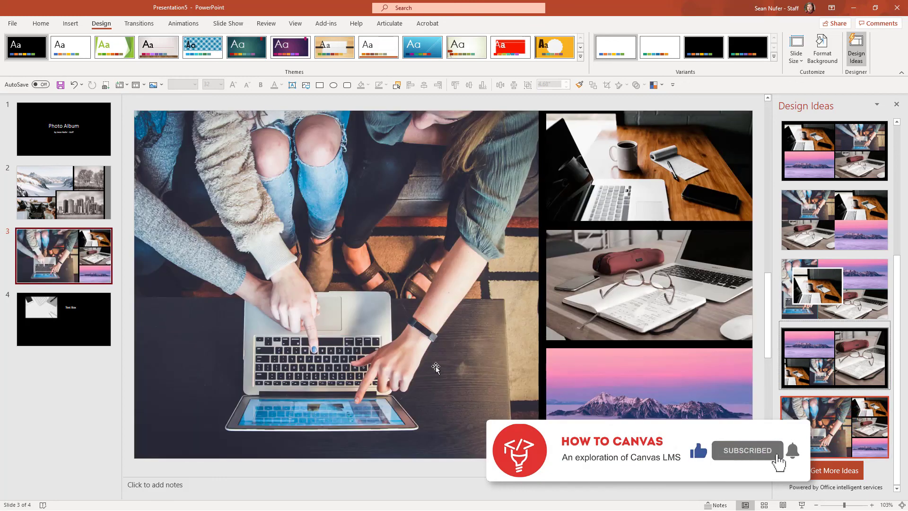
- Apply to slide 4 the design idea with a full-slide desk picture and the text box in a large dark circle
left_click(48, 328)
left_click(831, 282)
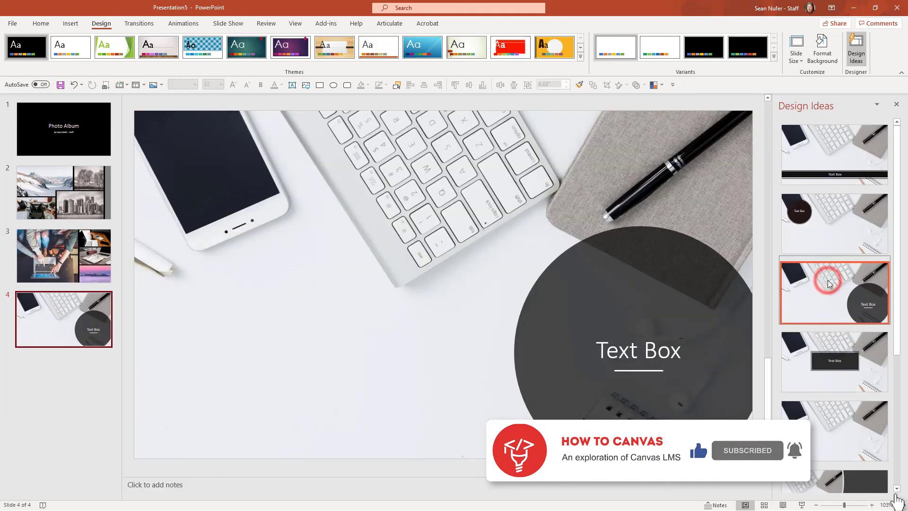